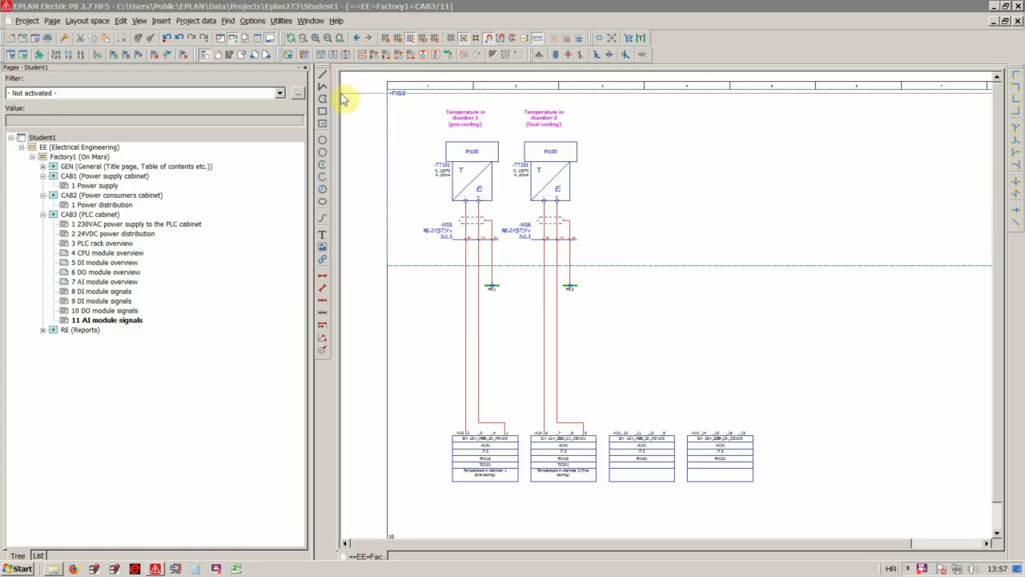
Open parts management and bring up its user settings for the parts database.
{"action": "left_click", "coordinate": [281, 21]}
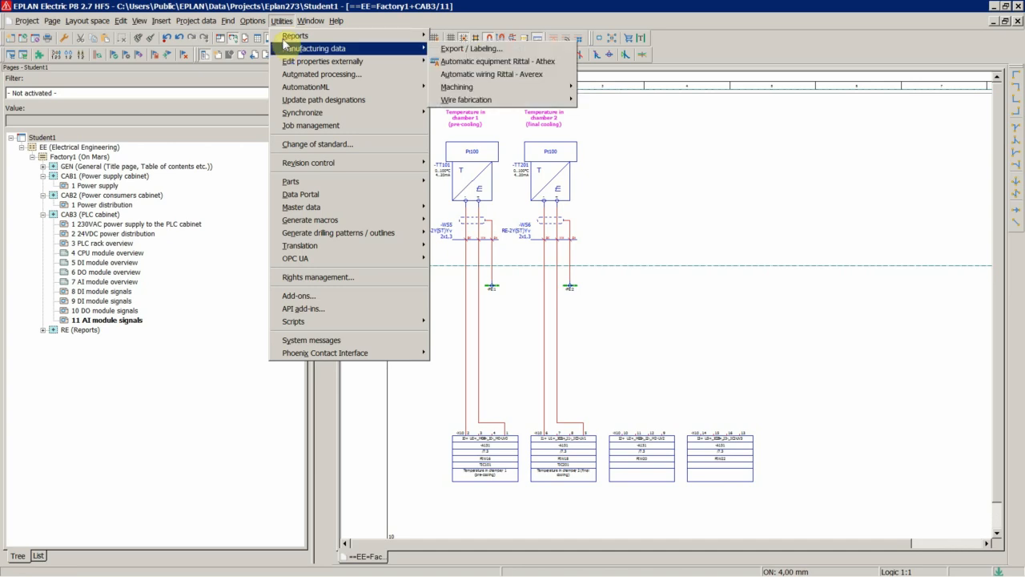
{"action": "mouse_move", "coordinate": [297, 181]}
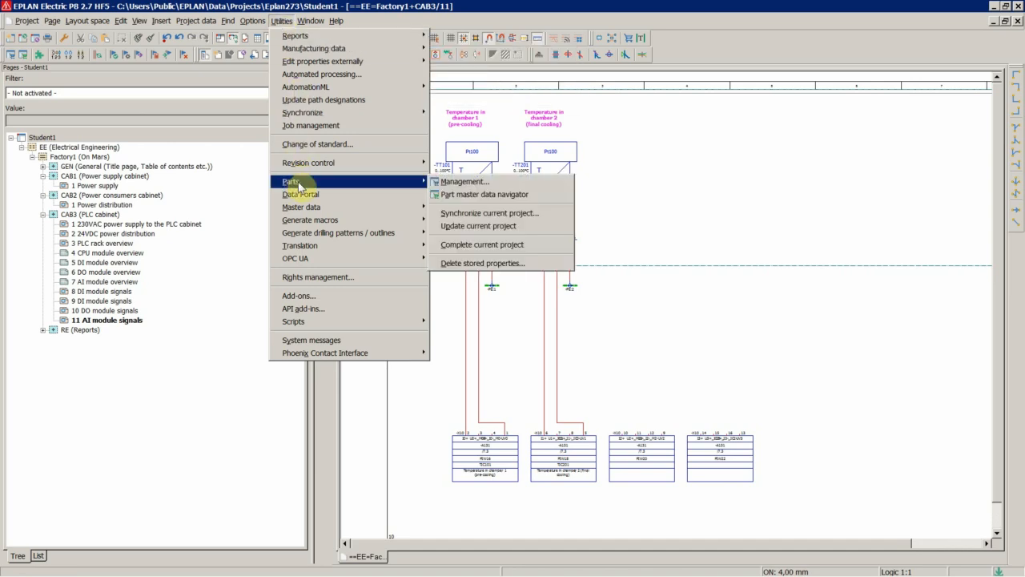
{"action": "left_click", "coordinate": [454, 182]}
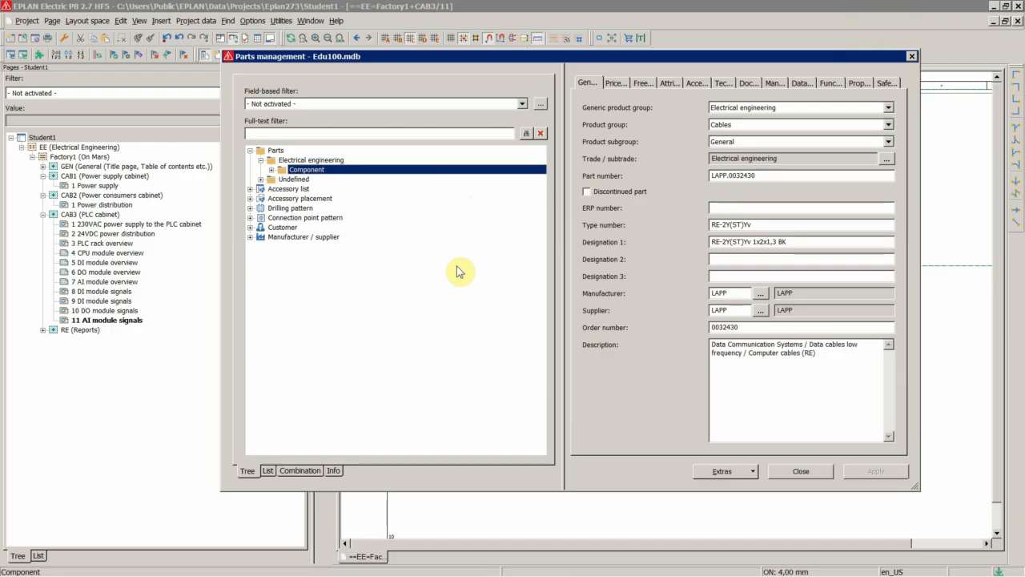
{"action": "left_click", "coordinate": [725, 471]}
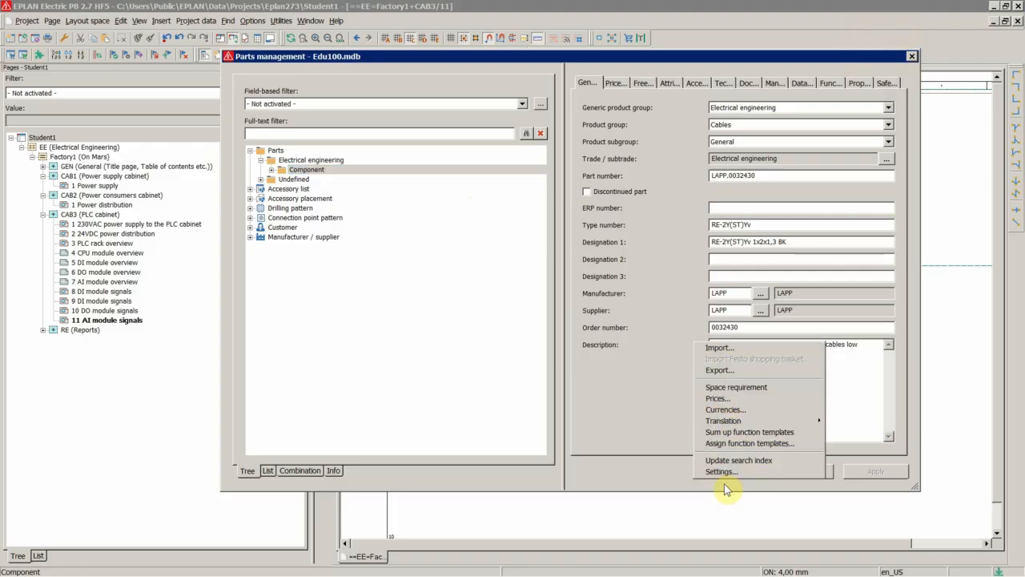
{"action": "left_click", "coordinate": [721, 471]}
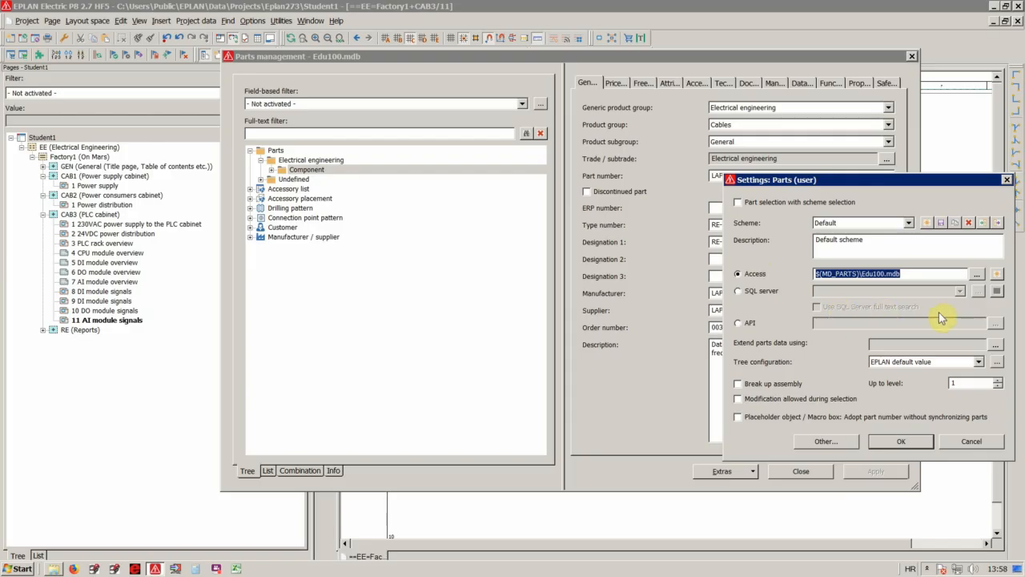
Generate a new Access parts database named Edu200.mdb in the Eplan273 folder and apply it as the active database.
{"action": "left_click", "coordinate": [998, 278]}
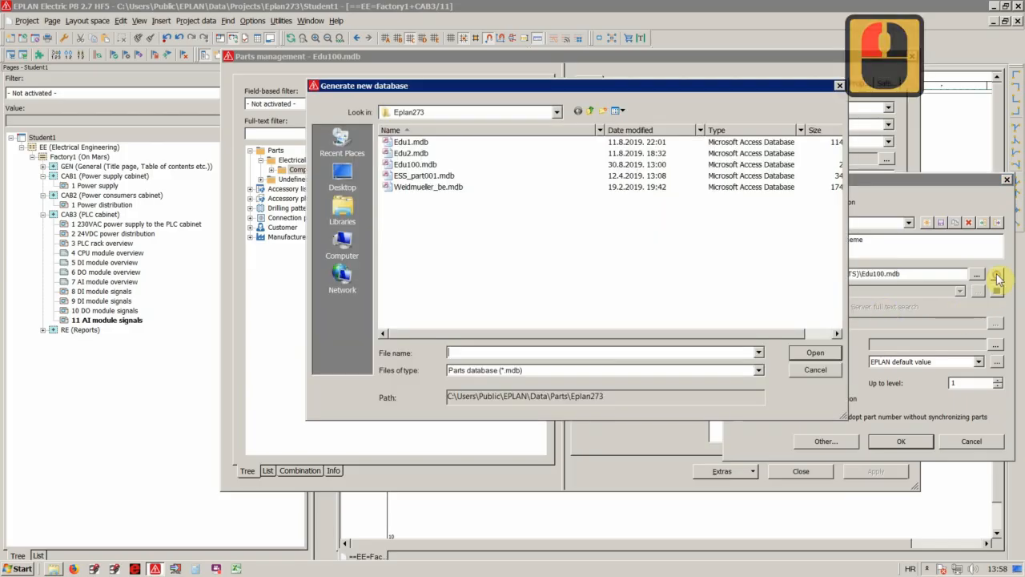
{"action": "left_click", "coordinate": [451, 351]}
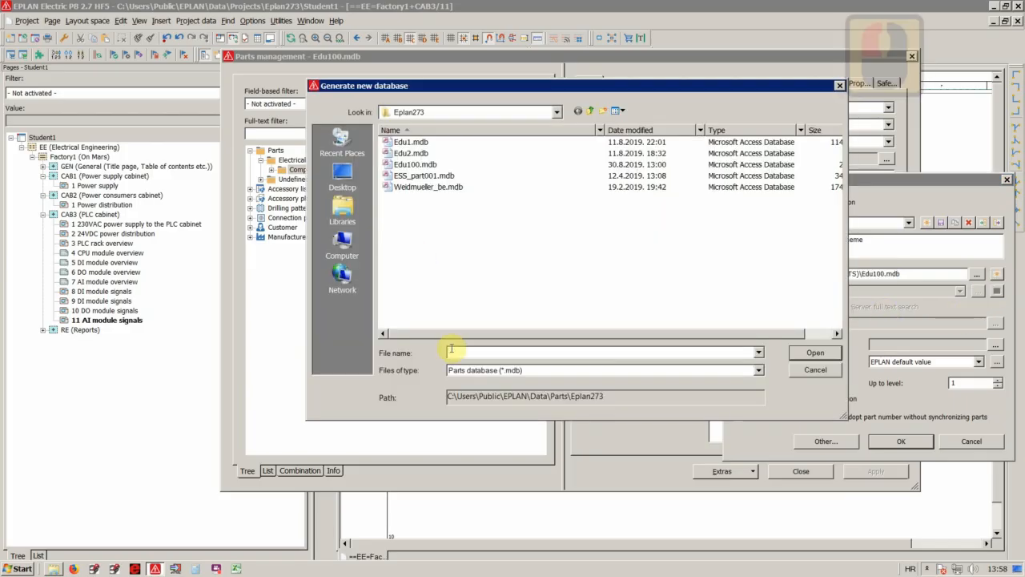
{"action": "left_click", "coordinate": [415, 164]}
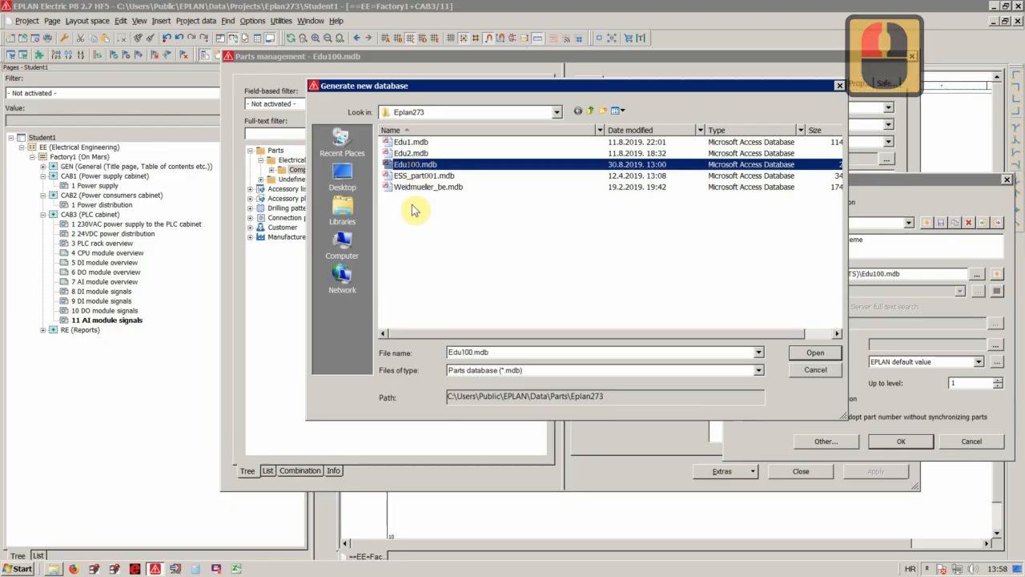
{"action": "double_click", "coordinate": [468, 353]}
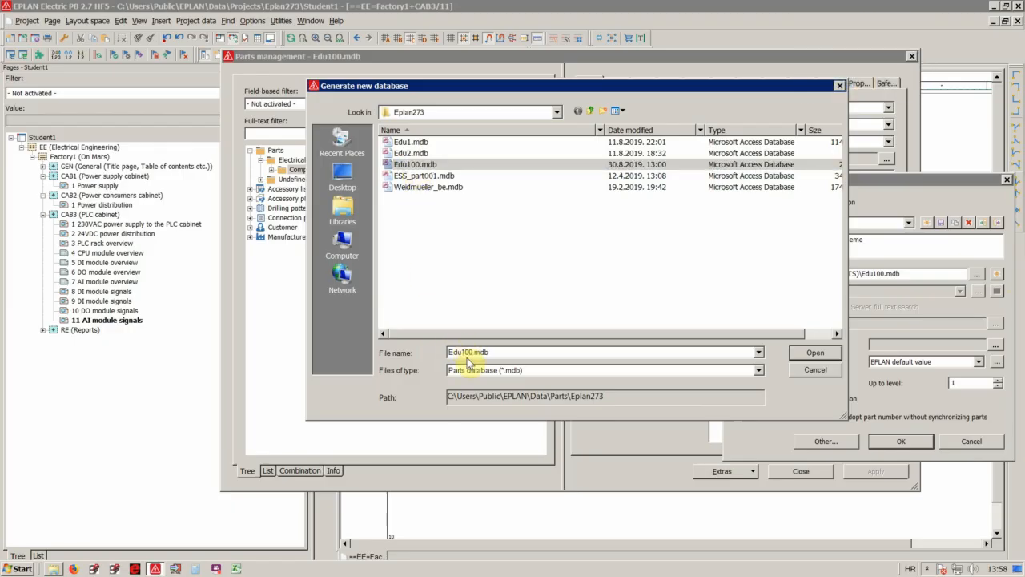
{"action": "key", "text": "BackSpace"}
{"action": "type", "text": "2"}
{"action": "left_click", "coordinate": [815, 355]}
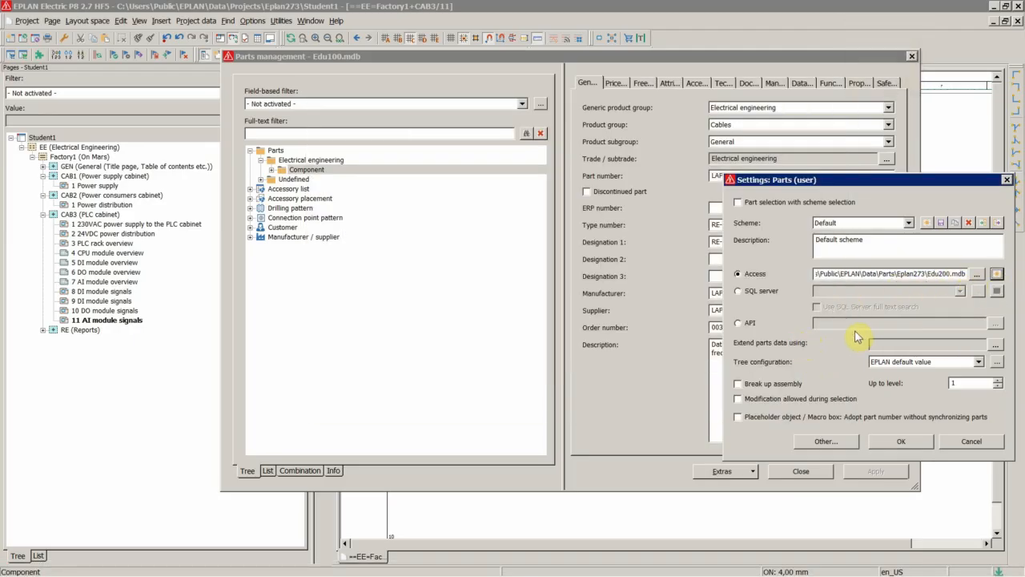
{"action": "left_click", "coordinate": [892, 443]}
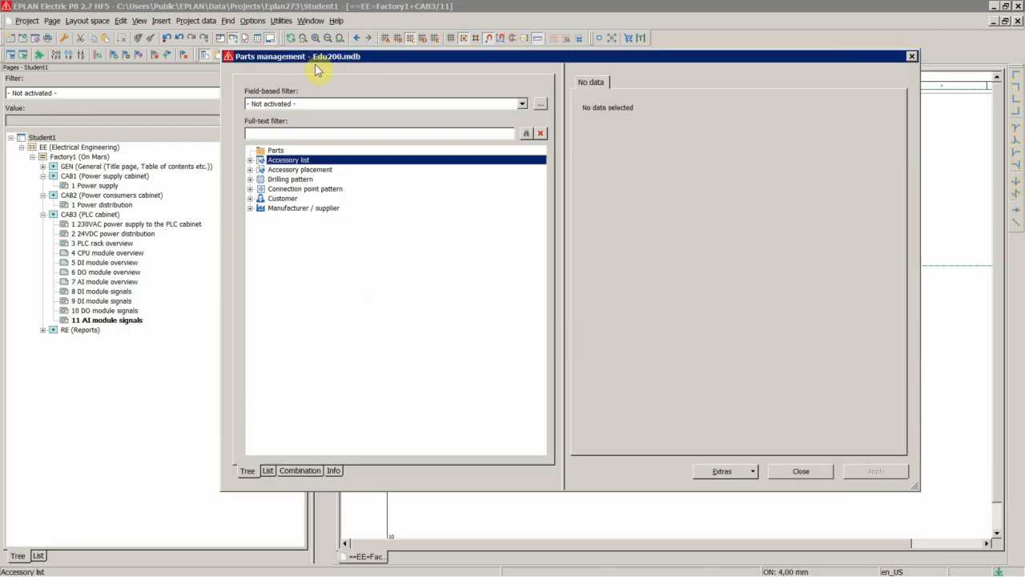
Examine the contents of each category in the Edu200.mdb tree, from Parts to Manufacturer / supplier.
{"action": "left_click", "coordinate": [280, 151]}
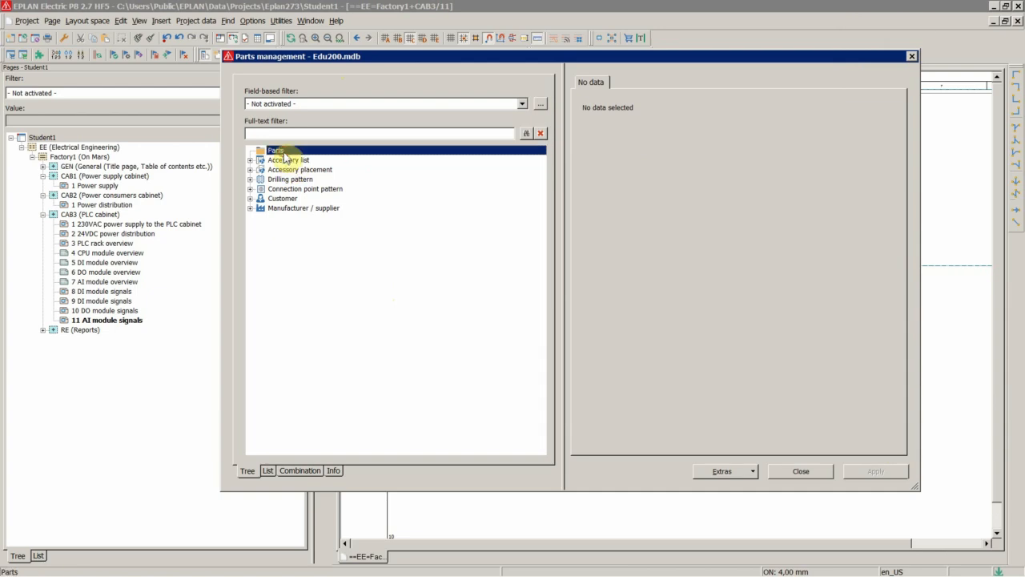
{"action": "double_click", "coordinate": [288, 161]}
{"action": "double_click", "coordinate": [291, 169]}
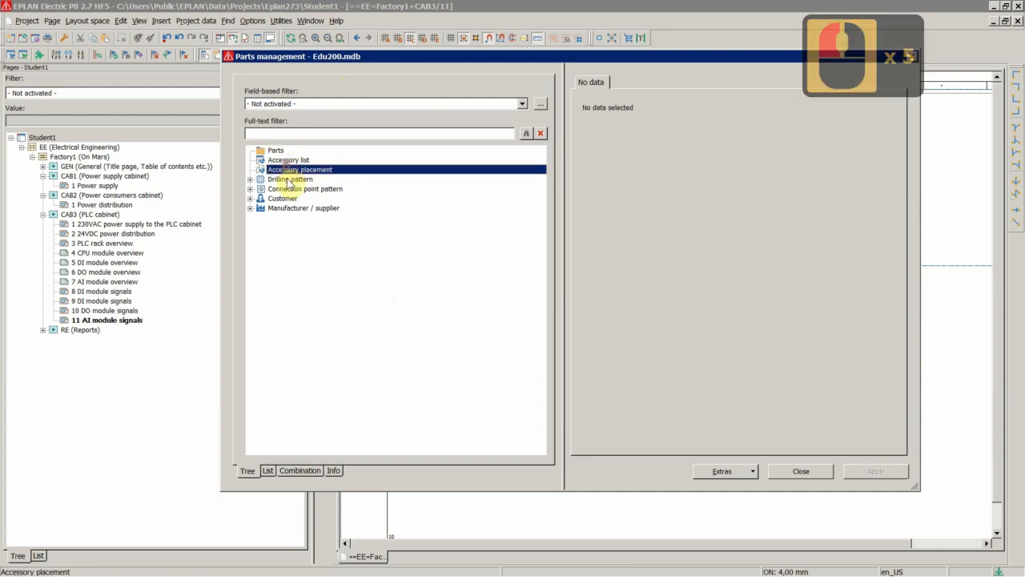
{"action": "double_click", "coordinate": [292, 180]}
{"action": "double_click", "coordinate": [296, 189]}
{"action": "double_click", "coordinate": [284, 199]}
{"action": "left_click", "coordinate": [296, 209]}
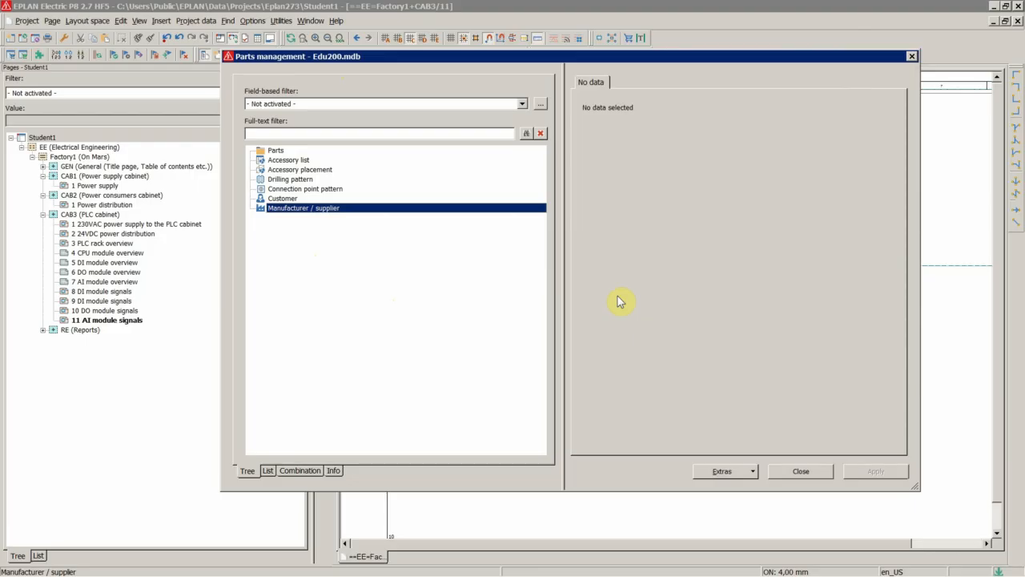
{"action": "left_click", "coordinate": [724, 471]}
{"action": "left_click", "coordinate": [721, 353]}
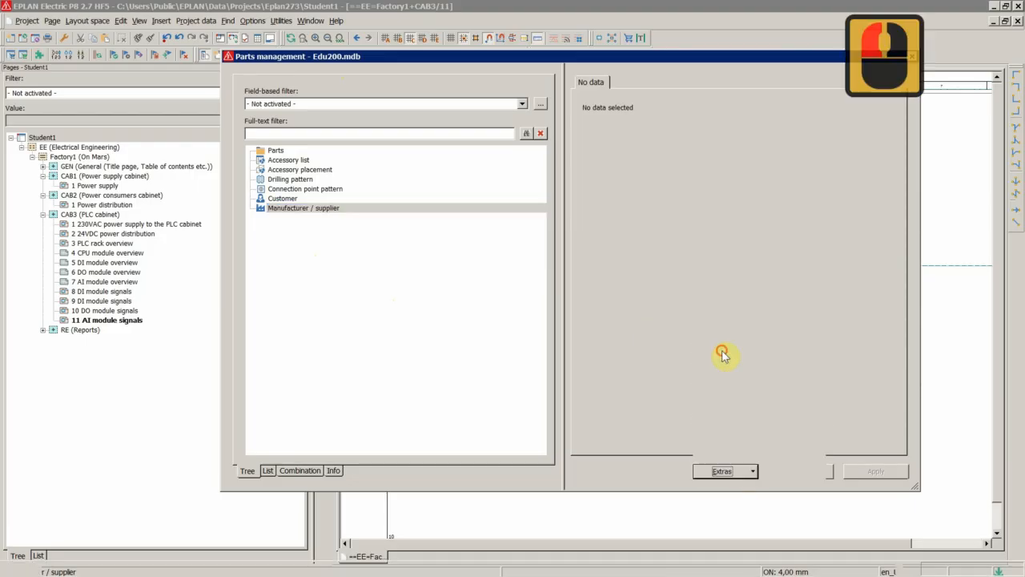
{"action": "left_click_drag", "start_coordinate": [905, 182], "coordinate": [732, 161]}
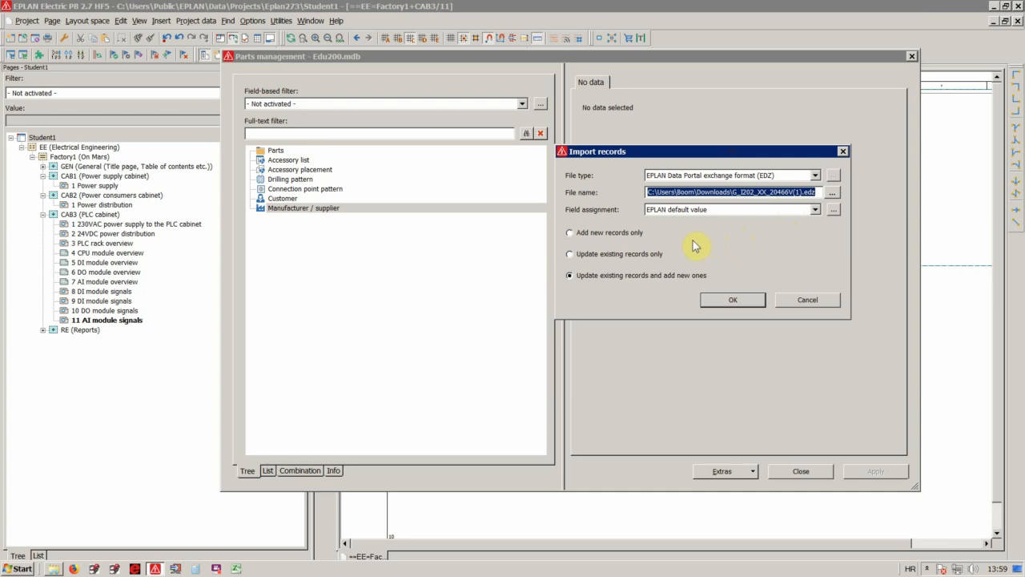
{"action": "left_click", "coordinate": [757, 174]}
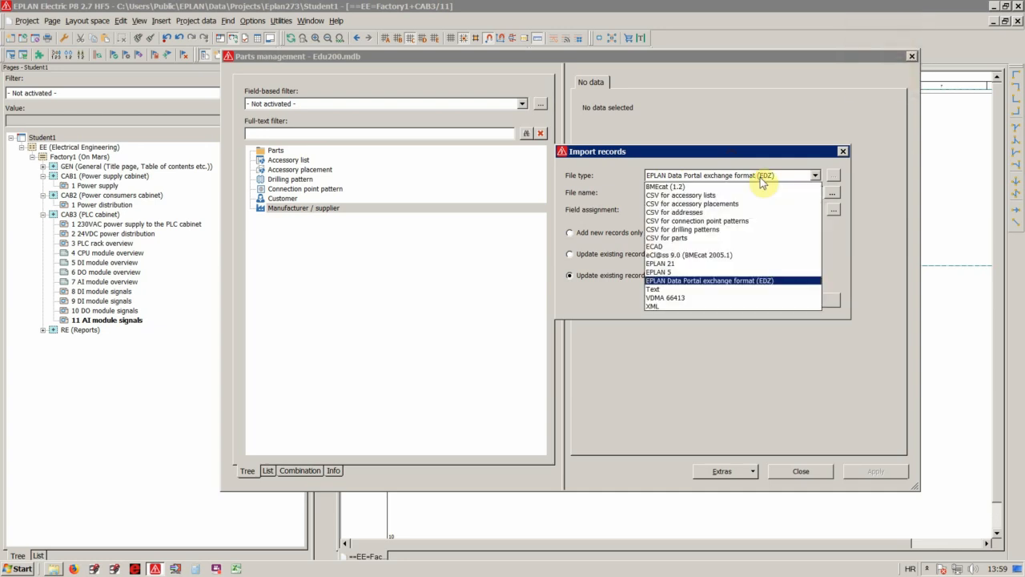
{"action": "left_click", "coordinate": [704, 281]}
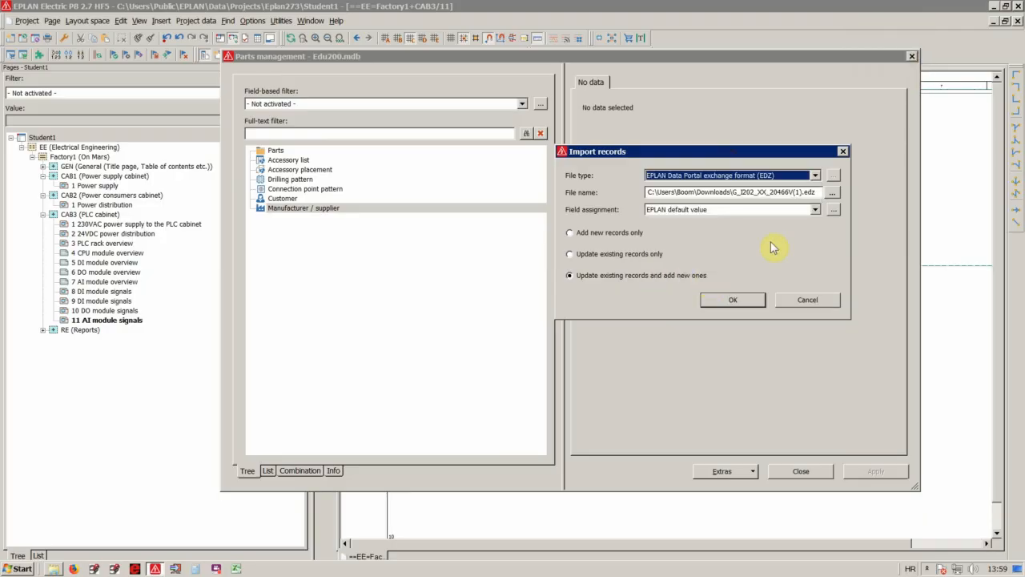
{"action": "left_click", "coordinate": [832, 175]}
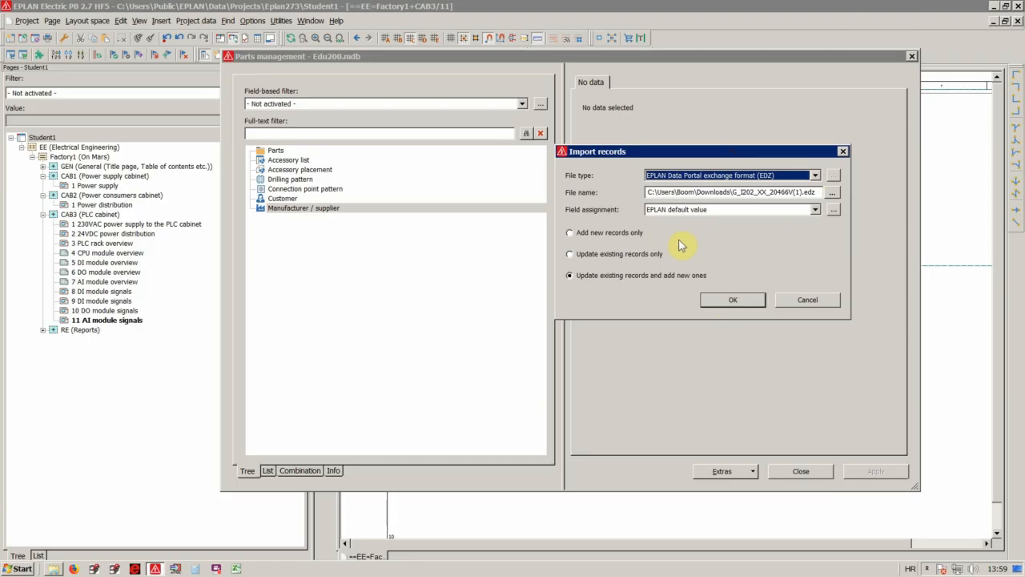
{"action": "left_click", "coordinate": [832, 193]}
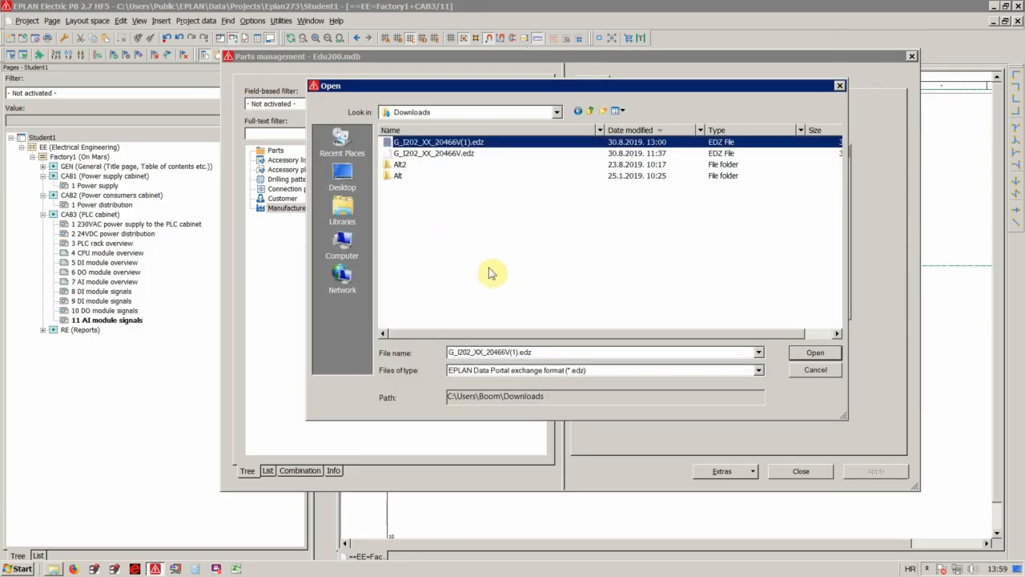
{"action": "left_click", "coordinate": [813, 353]}
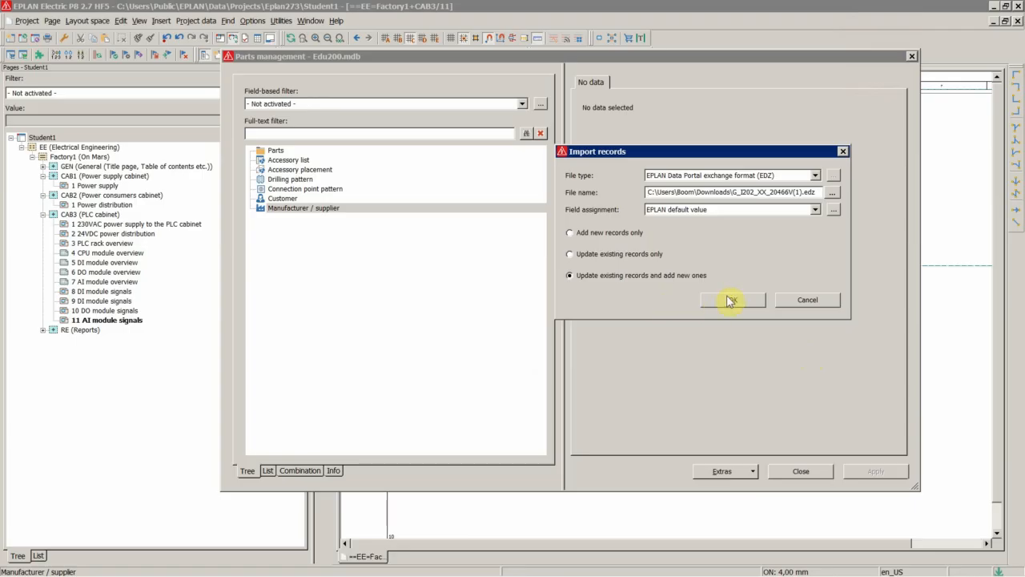
{"action": "left_click", "coordinate": [790, 305]}
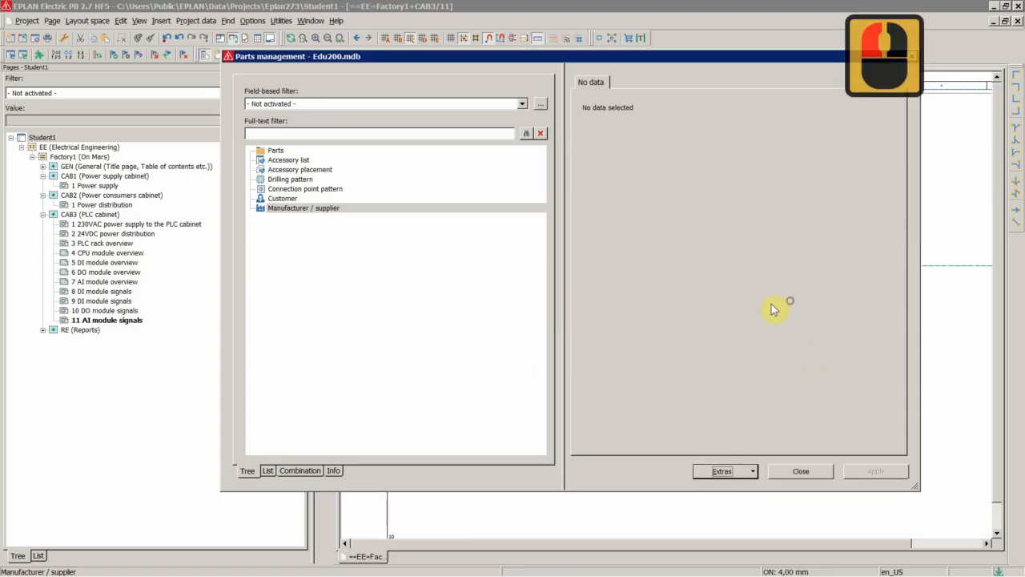
Close parts management, switch to Firefox and open the Siemens Industry Mall page for product 5SY4306-7.
{"action": "left_click", "coordinate": [800, 471]}
{"action": "mouse_move", "coordinate": [156, 569]}
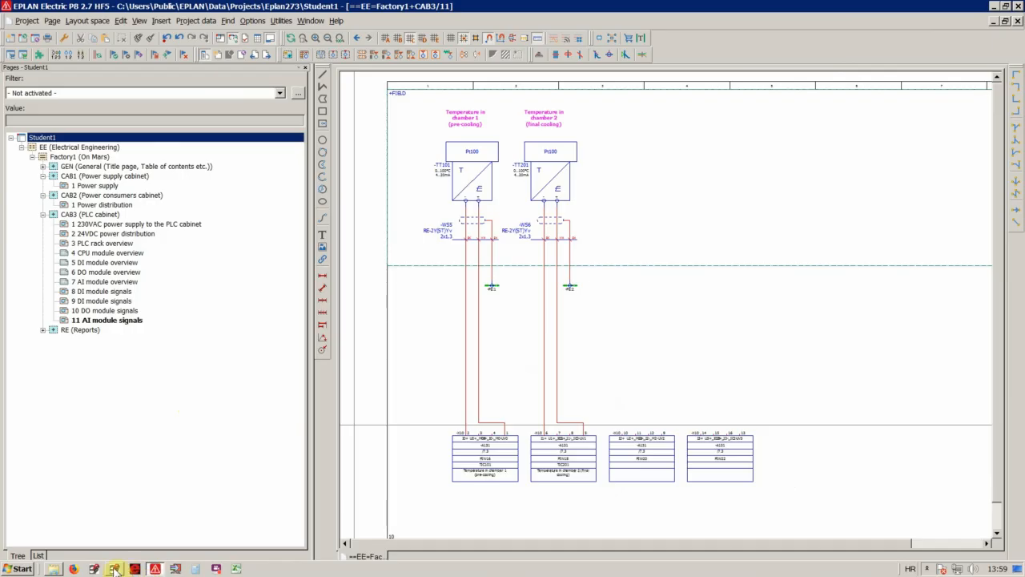
{"action": "left_click", "coordinate": [75, 569]}
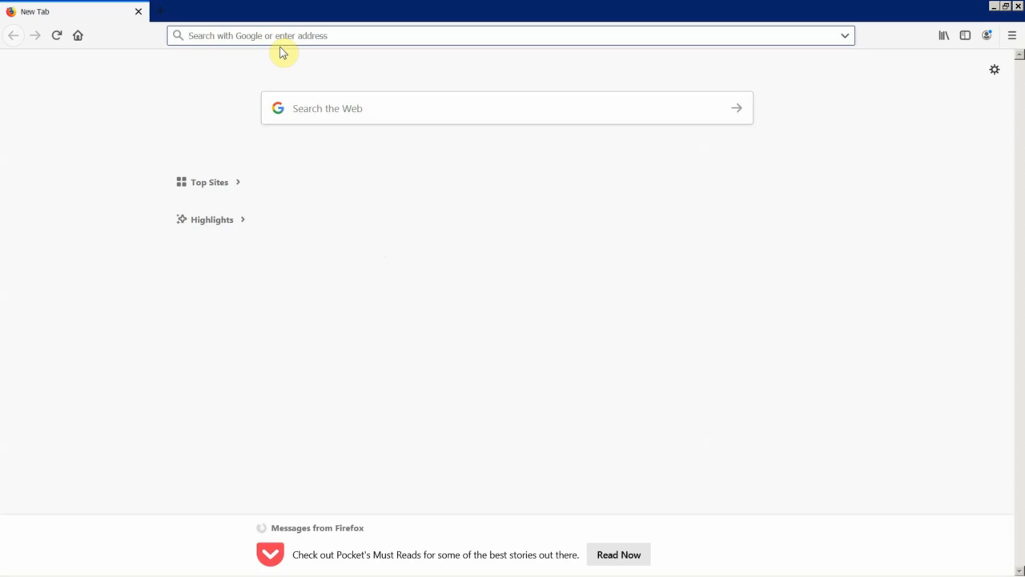
{"action": "type", "text": "mall"}
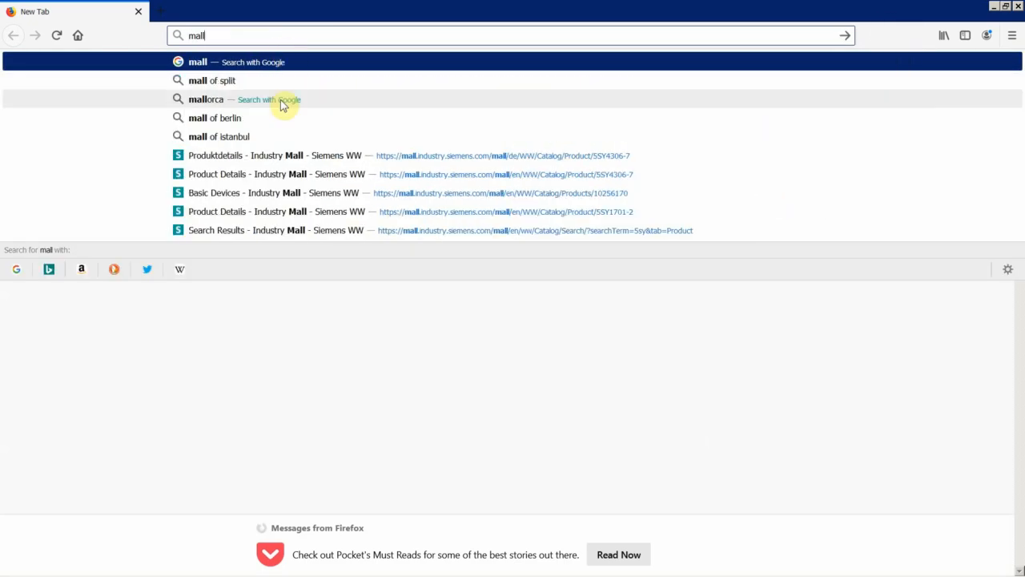
{"action": "left_click", "coordinate": [268, 157]}
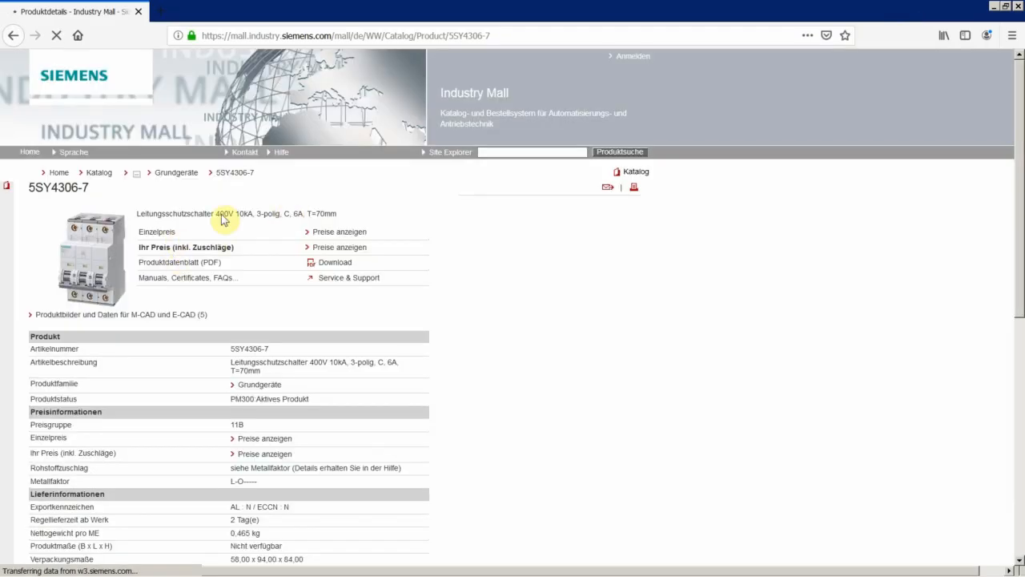
Go to the Grundgeräte category and filter it by use Maschinenbau / Industrie and tripping characteristic class C.
{"action": "left_click", "coordinate": [183, 175]}
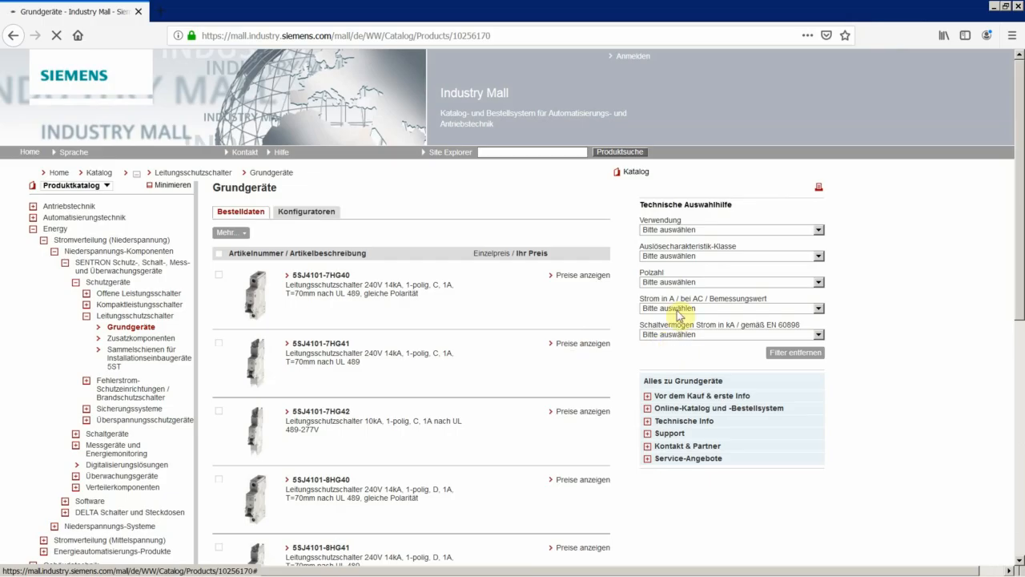
{"action": "left_click", "coordinate": [668, 231]}
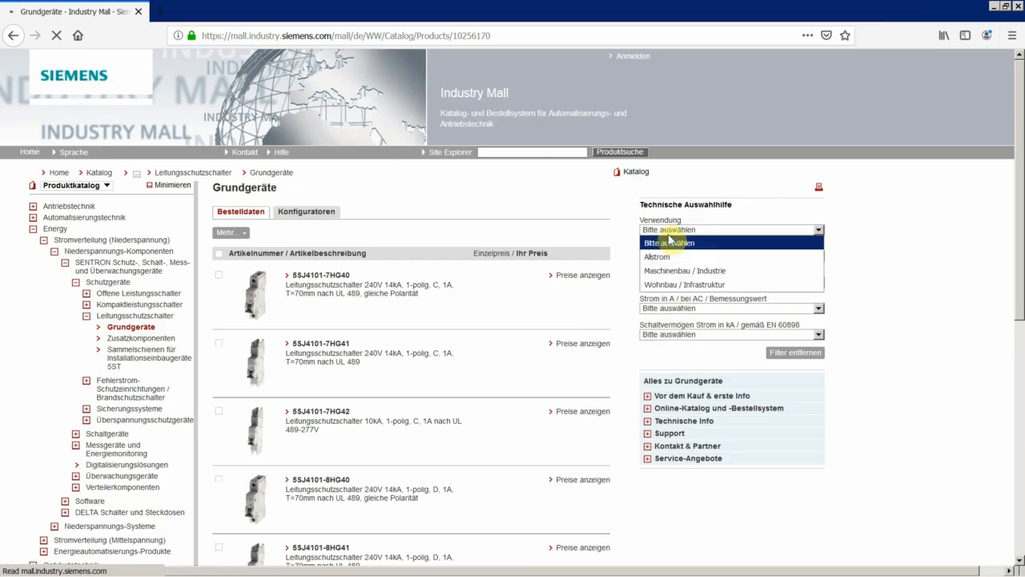
{"action": "left_click", "coordinate": [677, 271]}
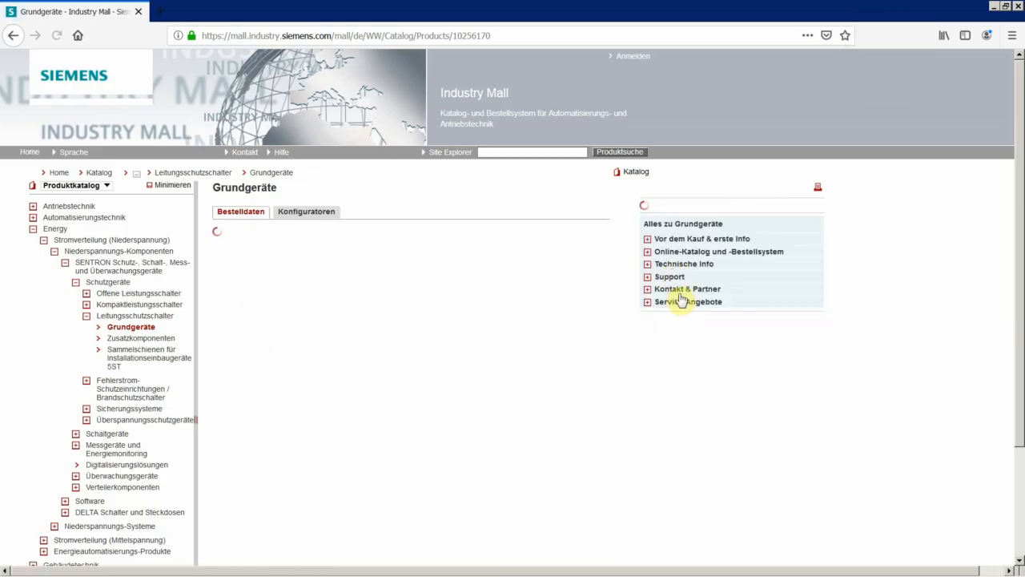
{"action": "left_click", "coordinate": [670, 256]}
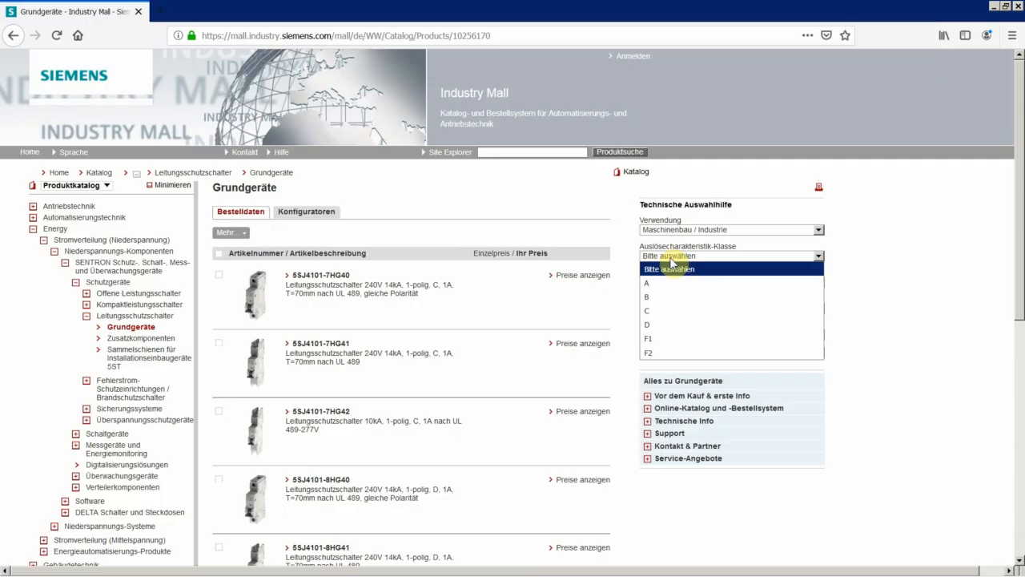
{"action": "left_click", "coordinate": [651, 311]}
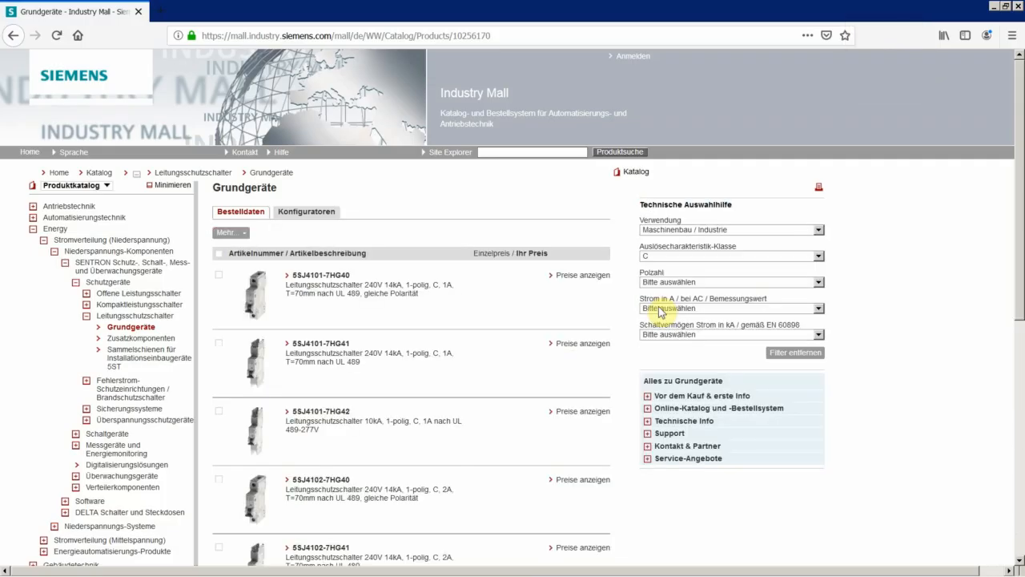
Narrow the Grundgeräte list to Polzahl 1+N, a rated current of 6 A and a switching capacity of 10 kA.
{"action": "left_click", "coordinate": [659, 282]}
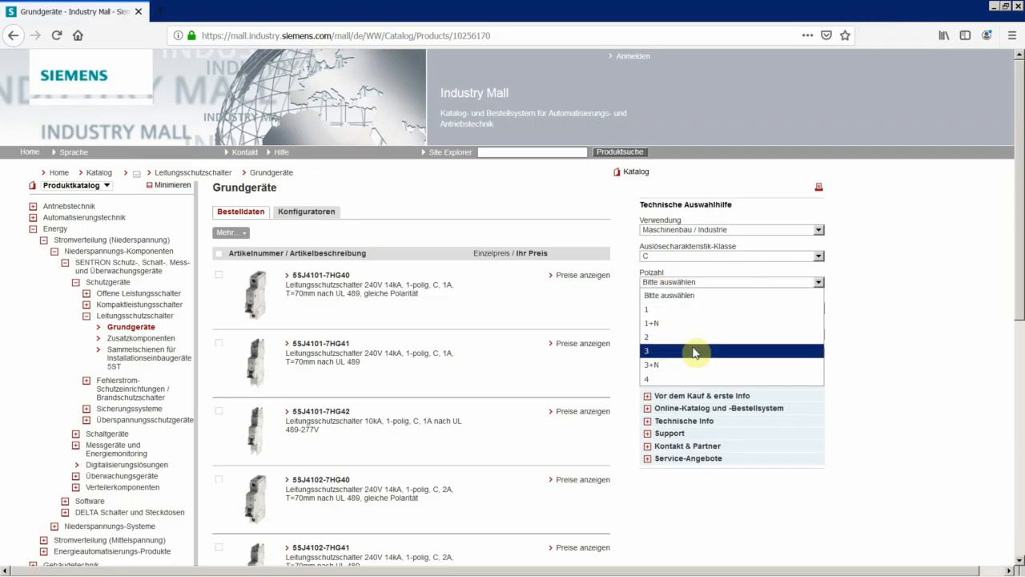
{"action": "left_click", "coordinate": [661, 323]}
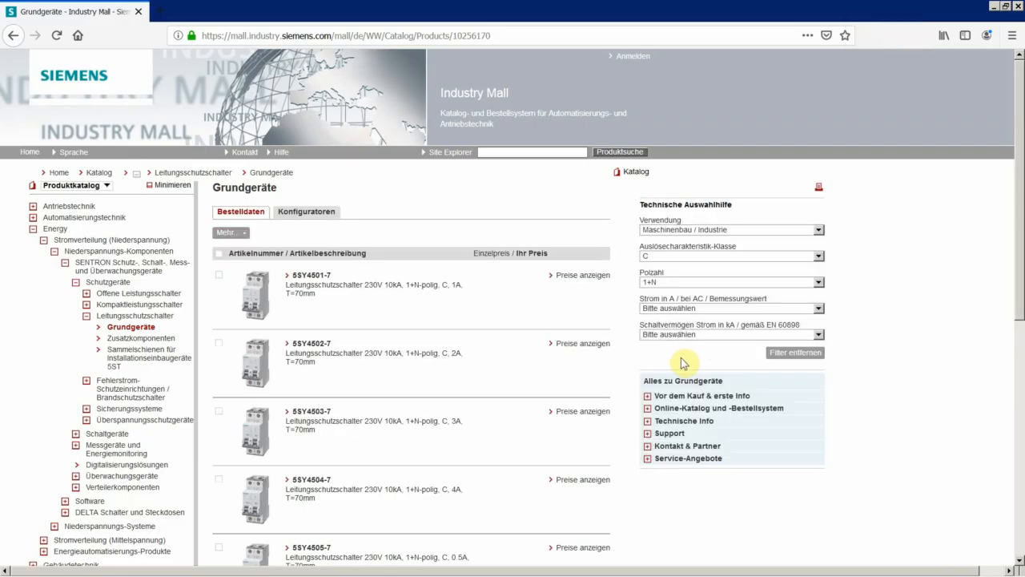
{"action": "left_click", "coordinate": [673, 308]}
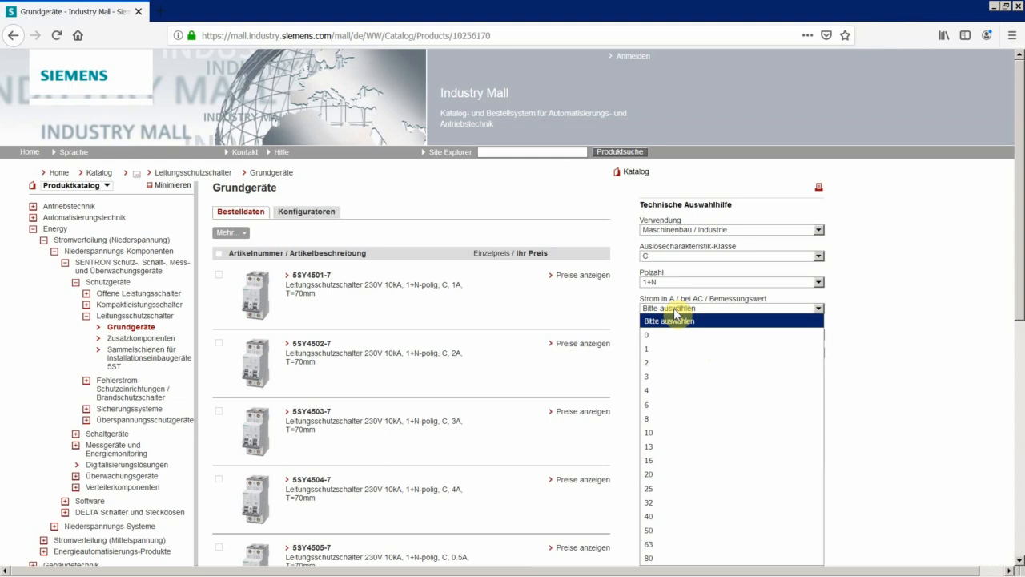
{"action": "left_click", "coordinate": [661, 404]}
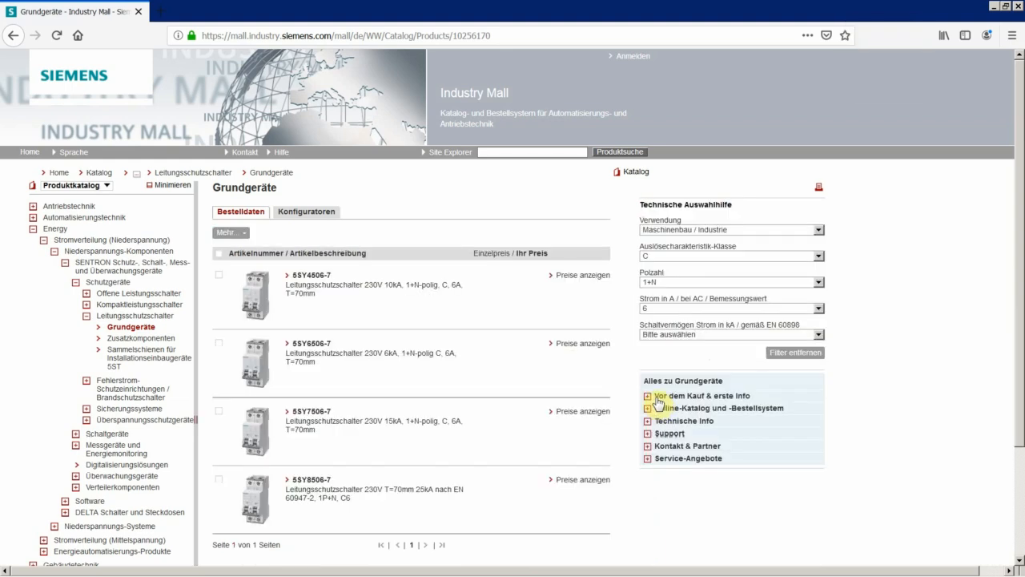
{"action": "left_click", "coordinate": [669, 335]}
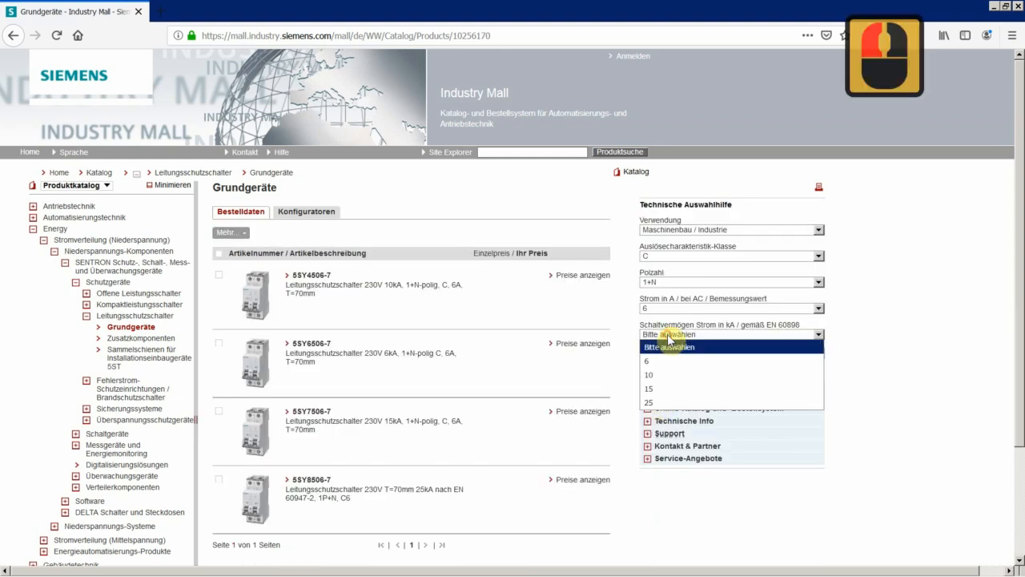
{"action": "left_click", "coordinate": [661, 374]}
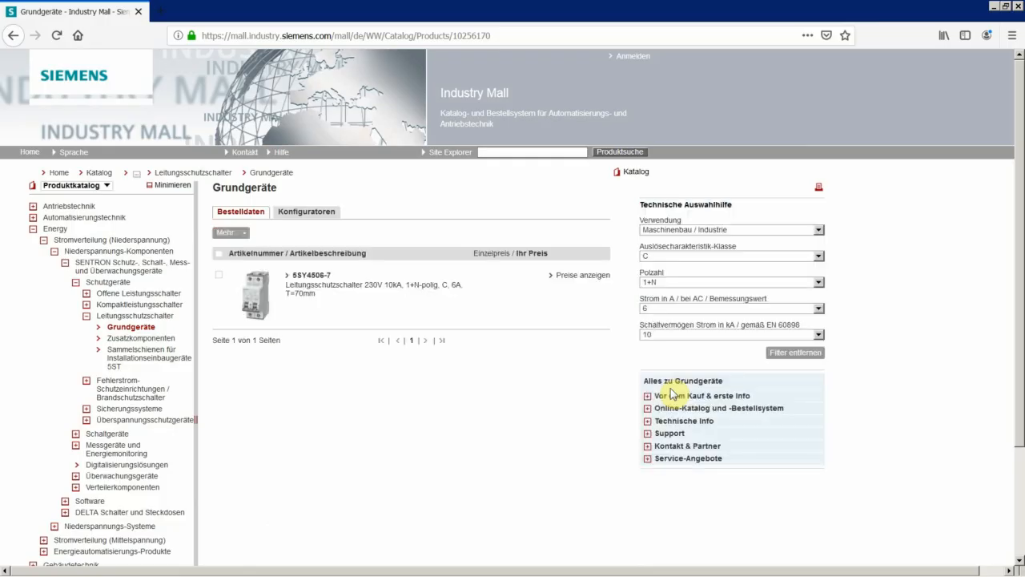
Open product 5SY4506-7 and save its EPLAN P8 macro file G_I202_XX_20650V.edz from the M-CAD and E-CAD data.
{"action": "left_click", "coordinate": [313, 281]}
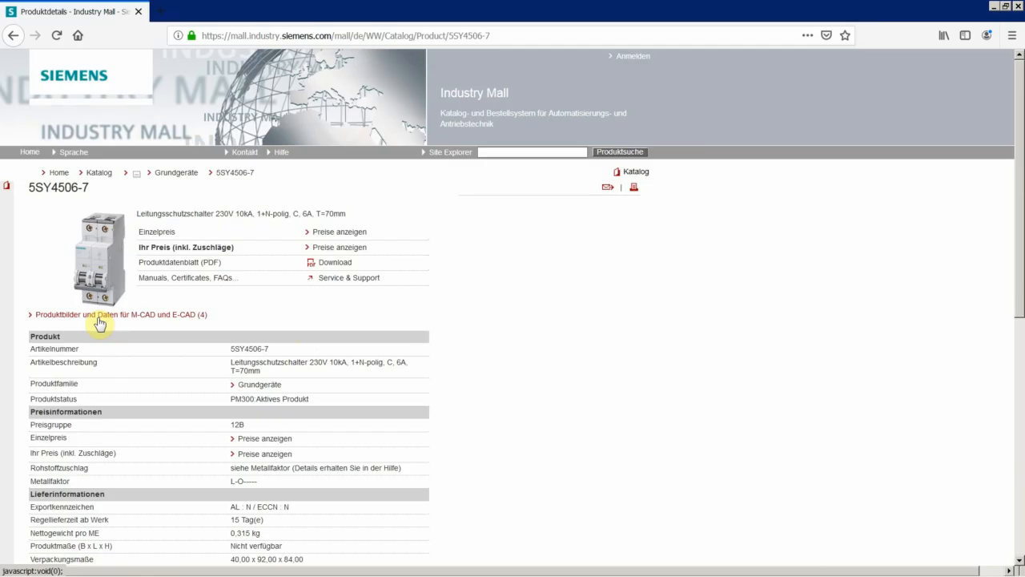
{"action": "left_click", "coordinate": [99, 322]}
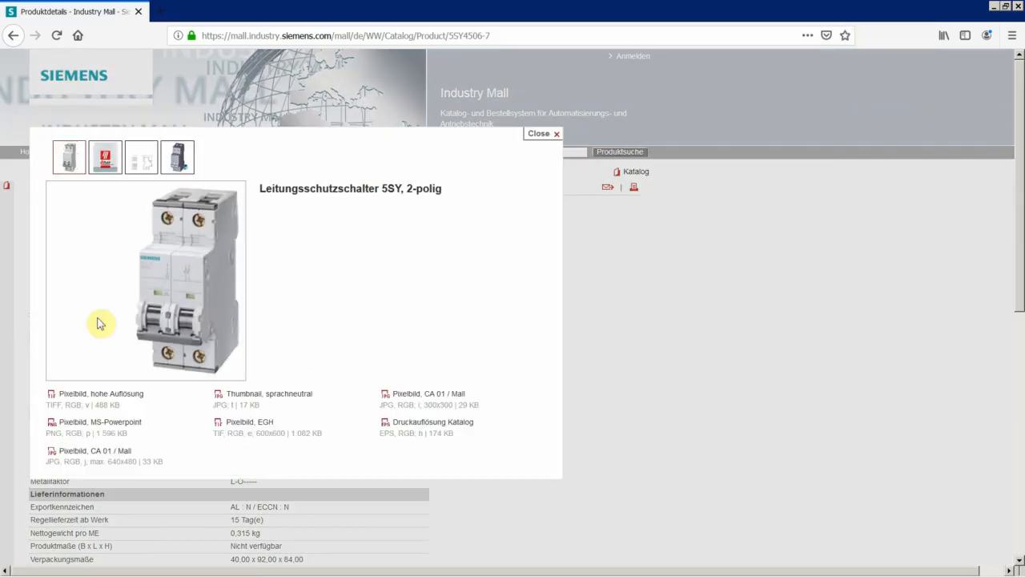
{"action": "left_click", "coordinate": [105, 158]}
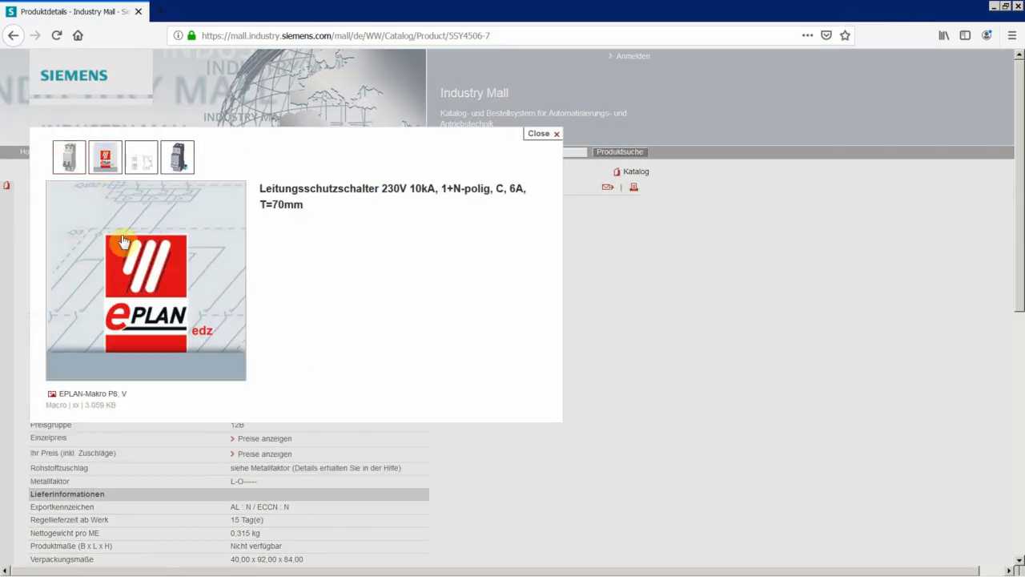
{"action": "left_click", "coordinate": [97, 395]}
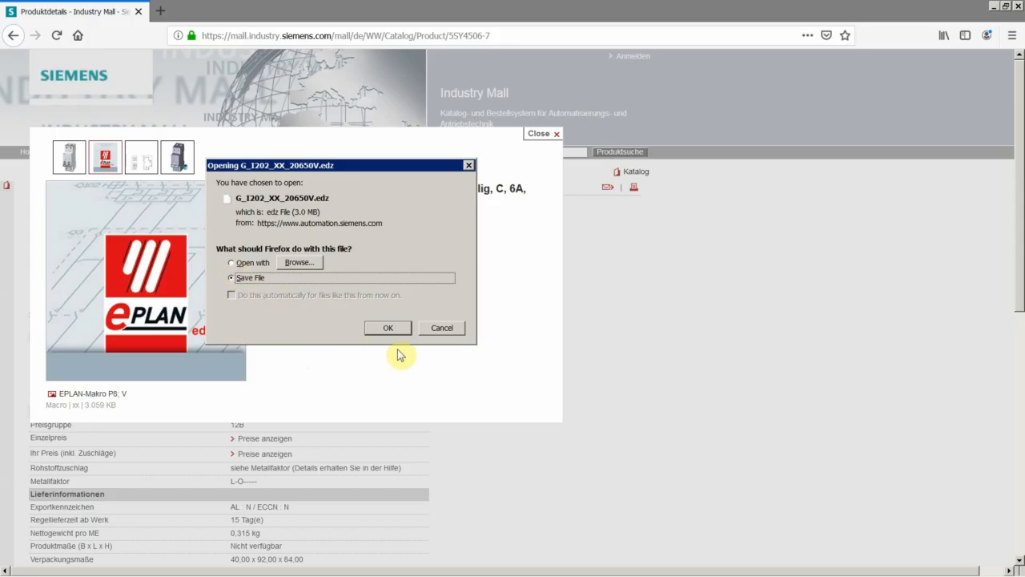
{"action": "left_click", "coordinate": [389, 327]}
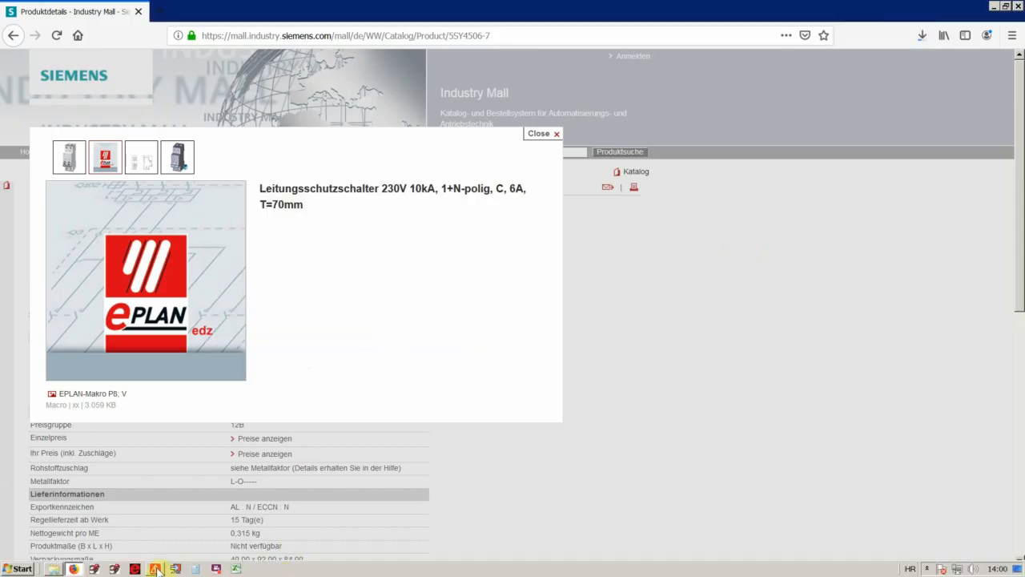
Switch to EPLAN Electric P8 and open parts management.
{"action": "left_click", "coordinate": [158, 569]}
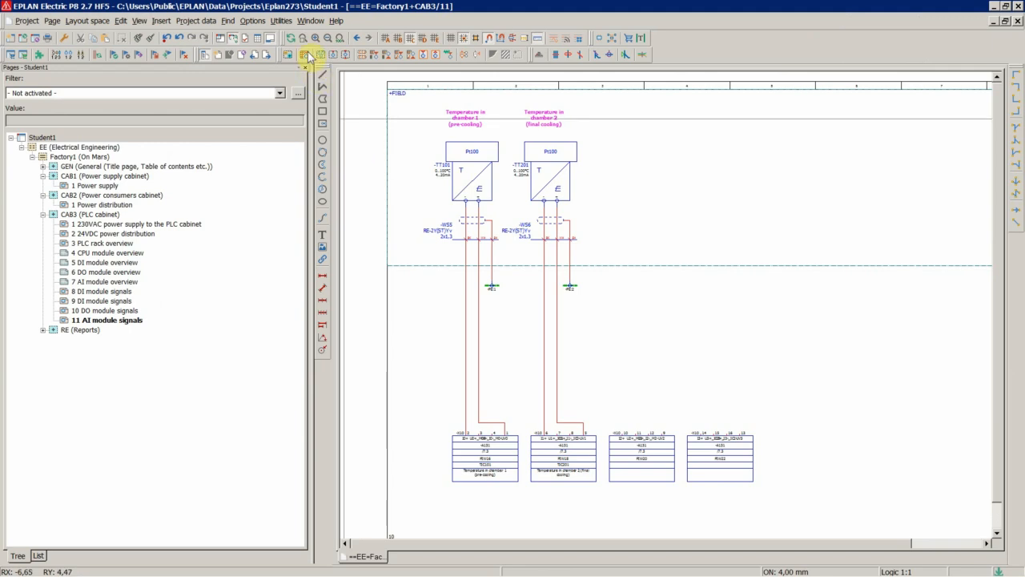
{"action": "left_click", "coordinate": [282, 22]}
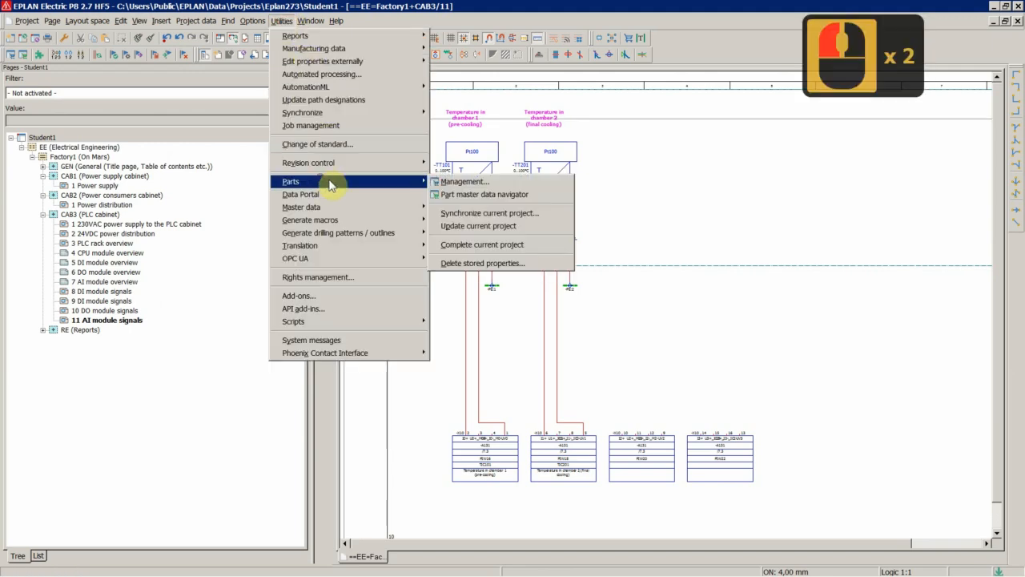
{"action": "left_click", "coordinate": [459, 183]}
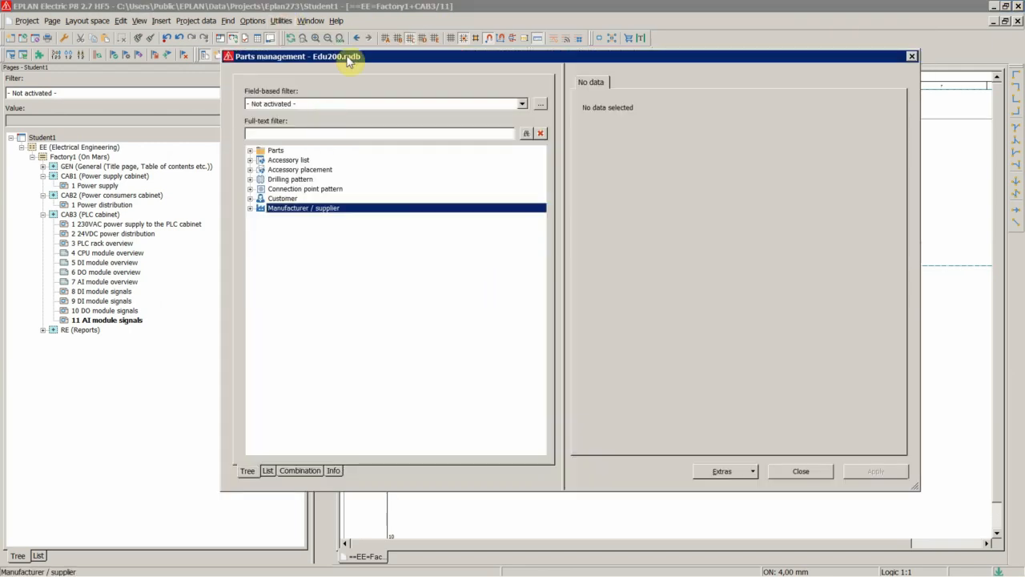
Import G_I202_XX_20650V.edz from Downloads, updating existing records and adding new ones, and select the imported circuit breaker under Protection devices.
{"action": "left_click", "coordinate": [715, 473]}
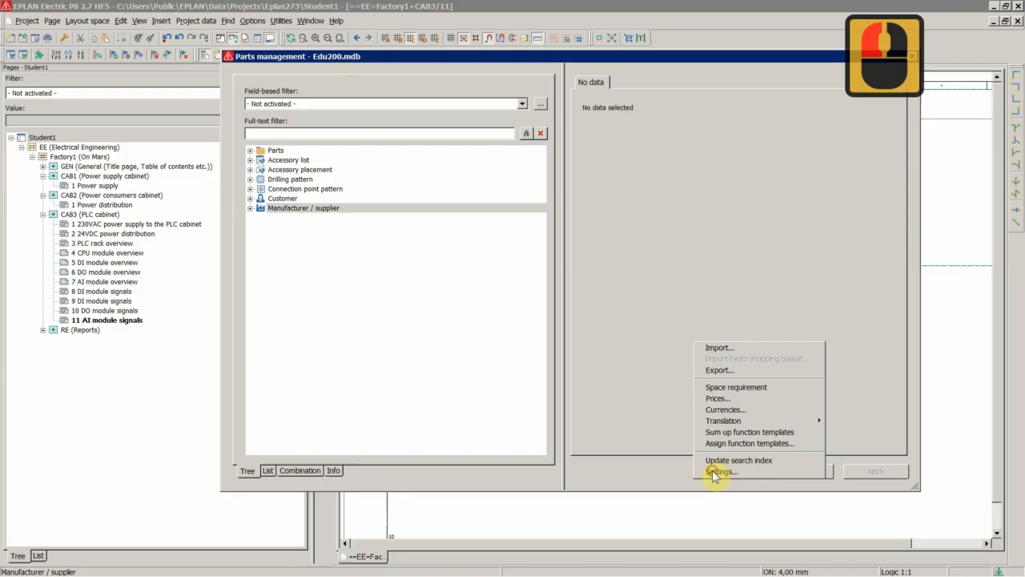
{"action": "left_click", "coordinate": [720, 348]}
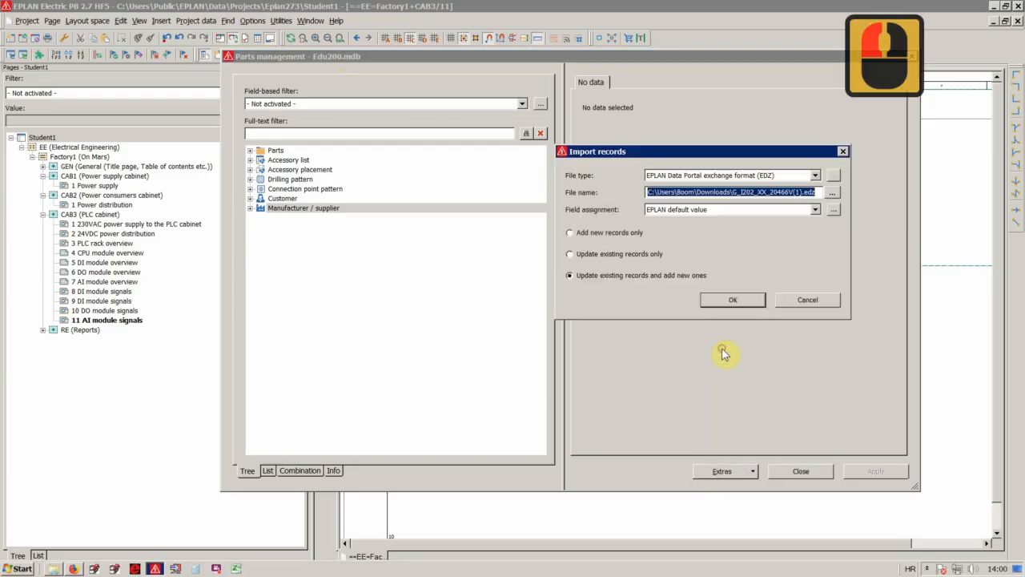
{"action": "left_click", "coordinate": [832, 195]}
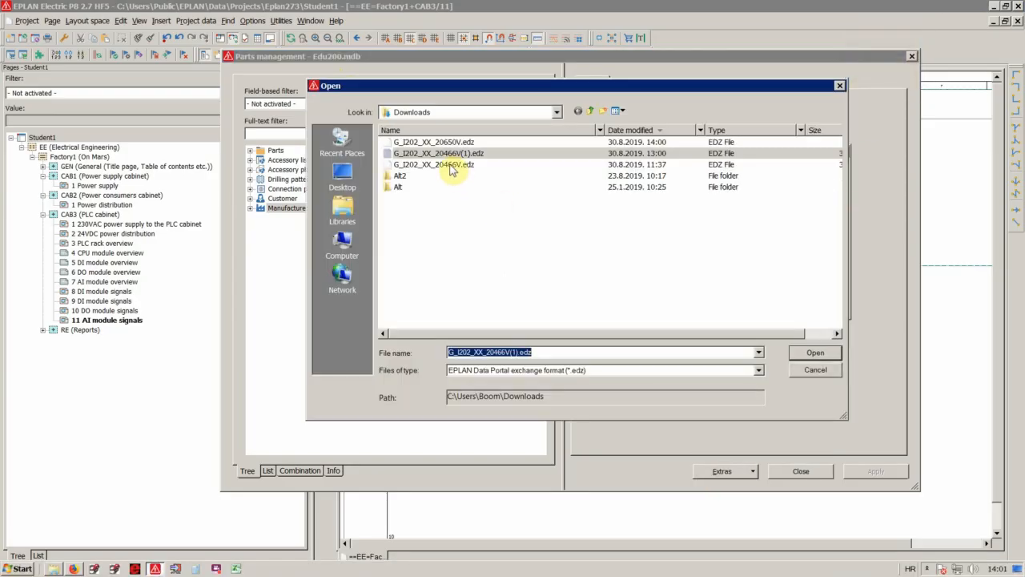
{"action": "left_click", "coordinate": [451, 165]}
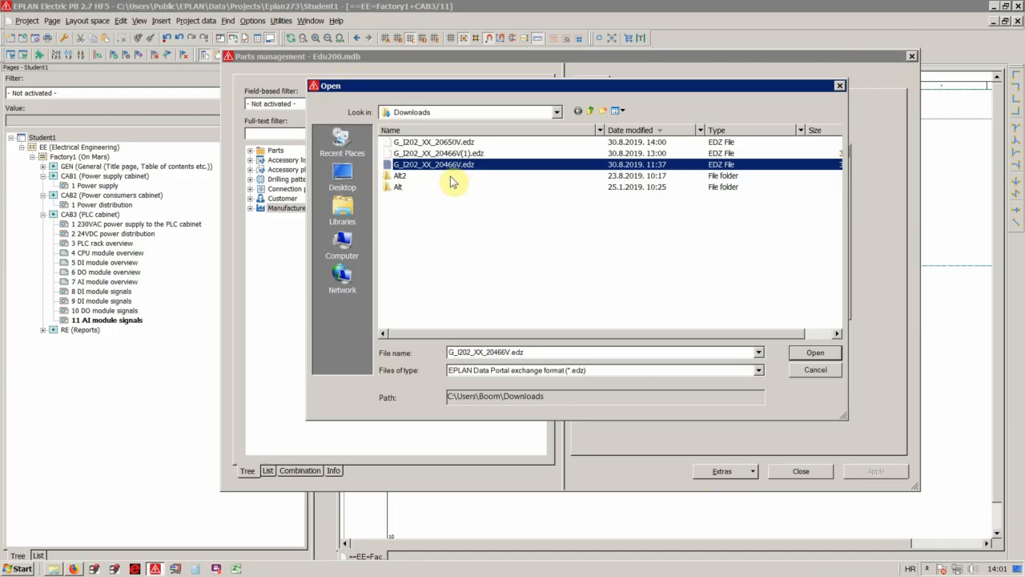
{"action": "left_click", "coordinate": [449, 142]}
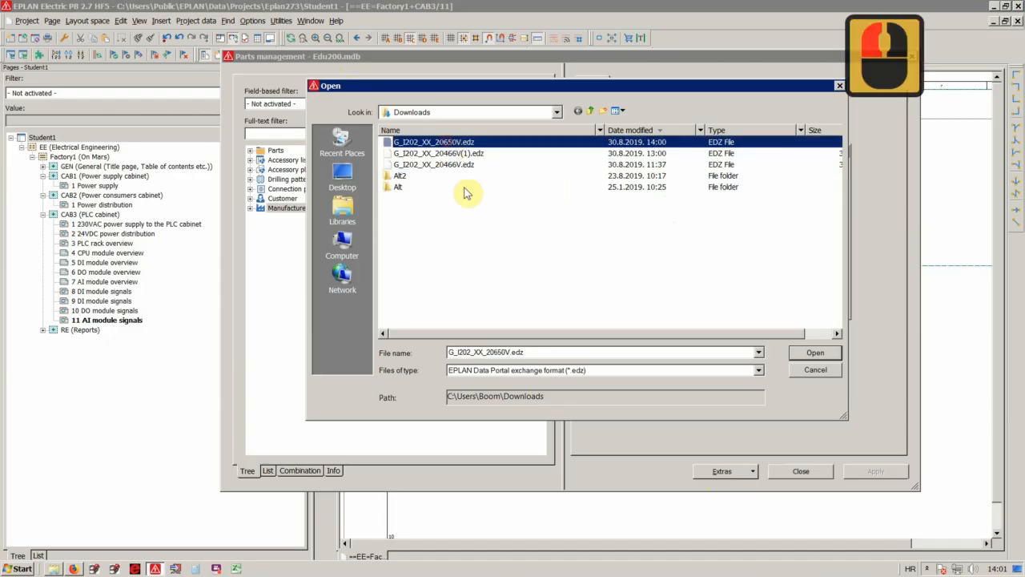
{"action": "left_click", "coordinate": [814, 354]}
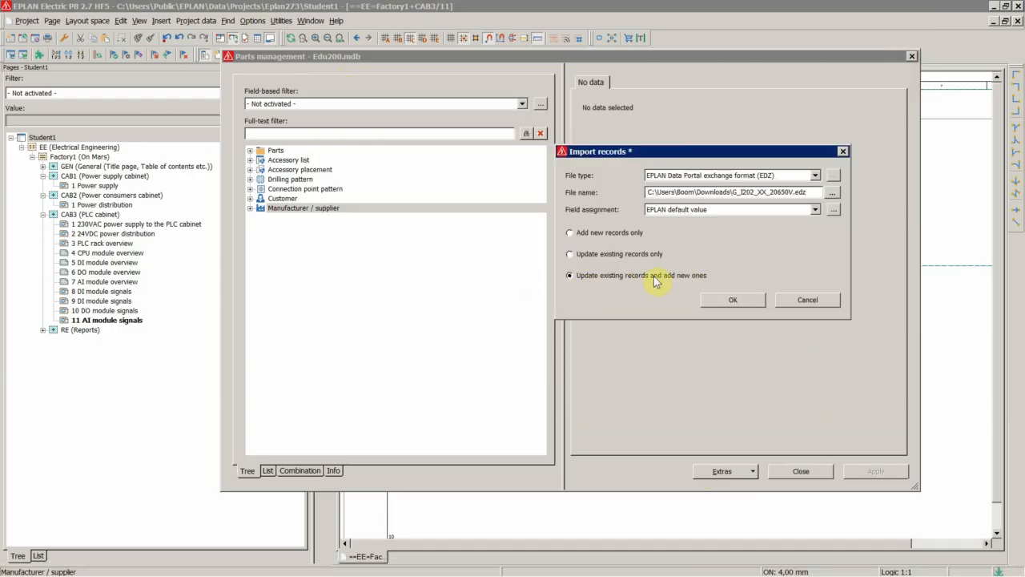
{"action": "left_click", "coordinate": [736, 300]}
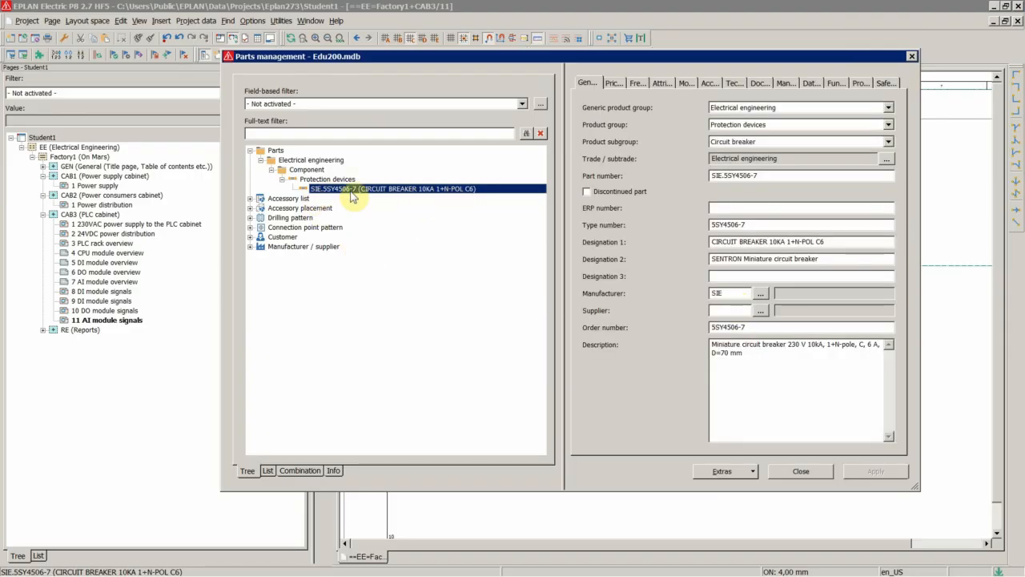
{"action": "left_click", "coordinate": [319, 181]}
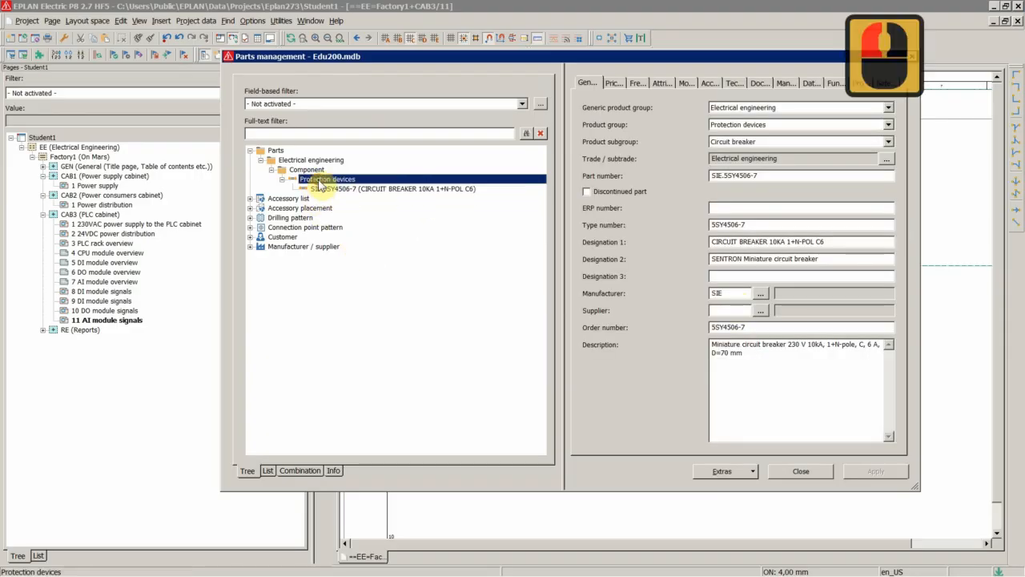
{"action": "left_click", "coordinate": [324, 190]}
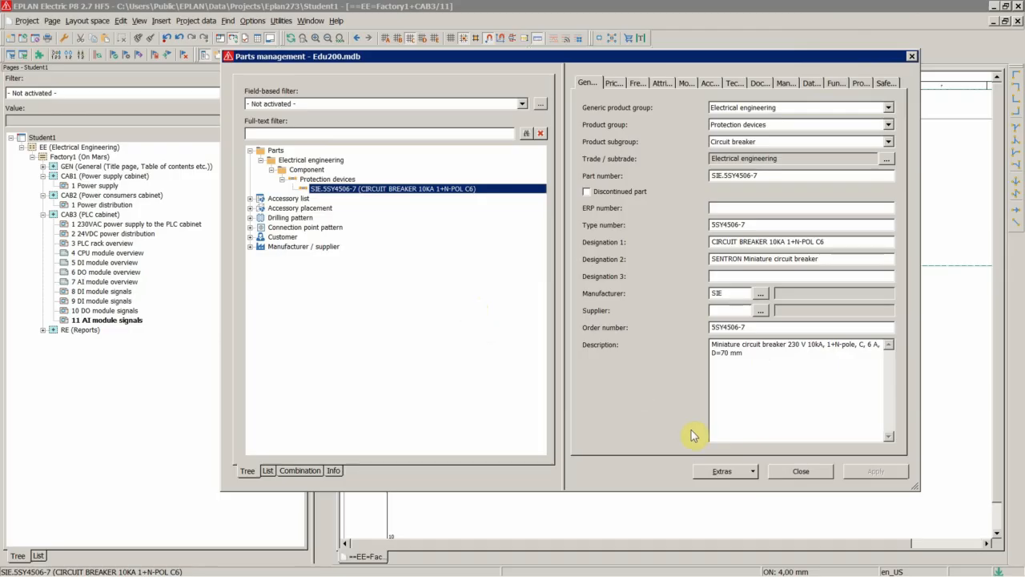
Change the Access parts database in the parts settings to Edu100.mdb from the Eplan273 folder.
{"action": "left_click", "coordinate": [725, 472]}
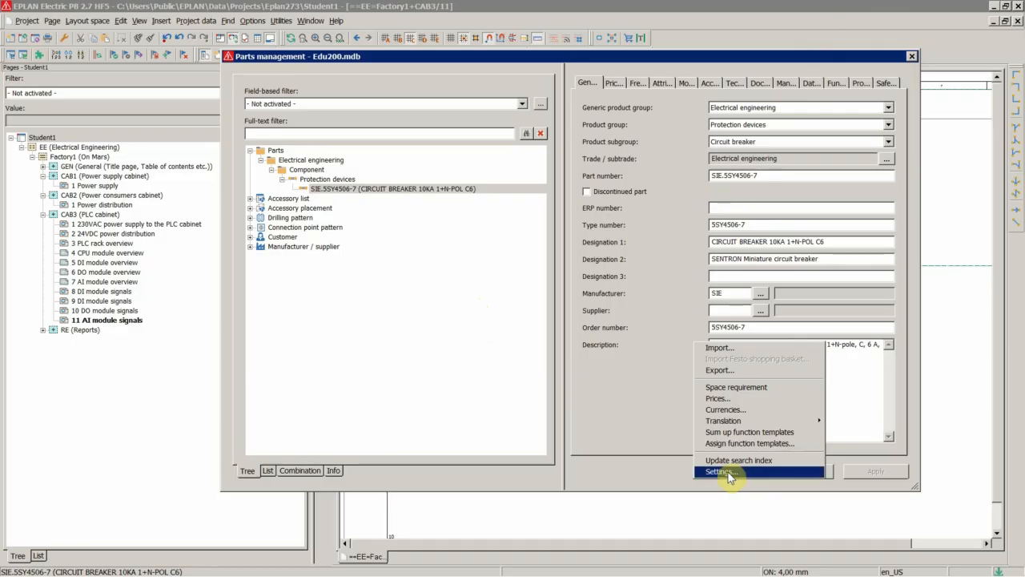
{"action": "left_click", "coordinate": [721, 472]}
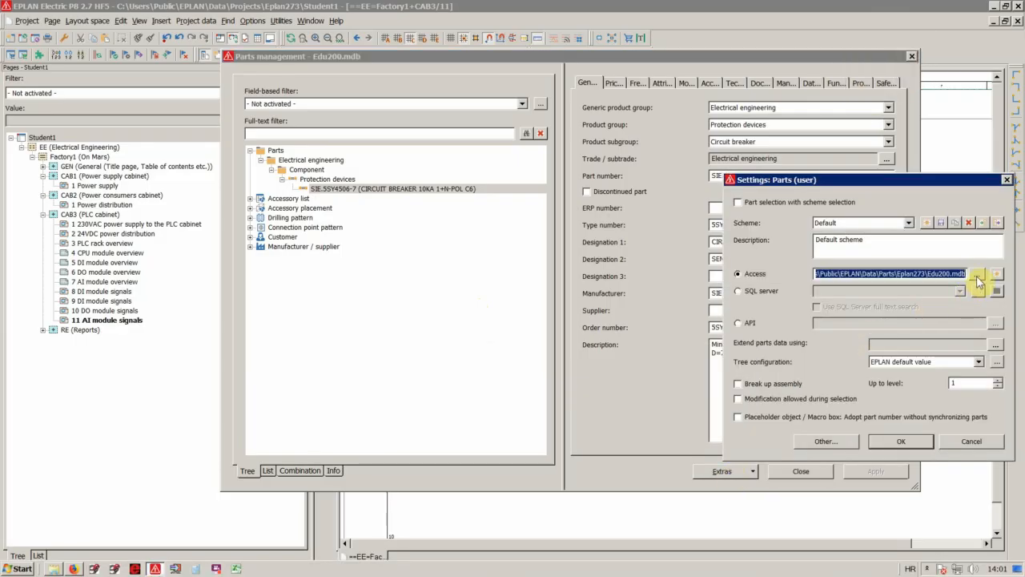
{"action": "left_click", "coordinate": [977, 275]}
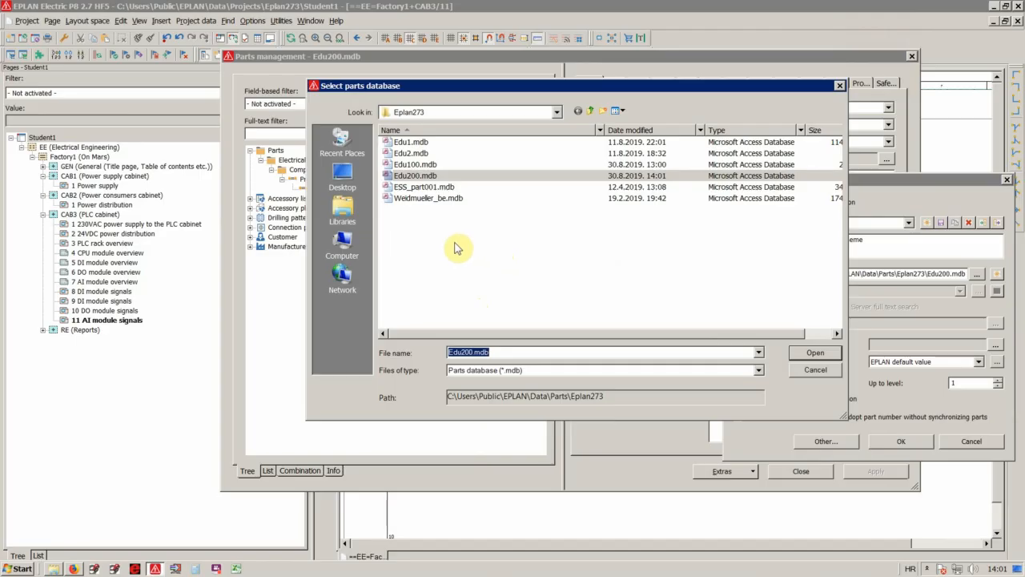
{"action": "double_click", "coordinate": [416, 165]}
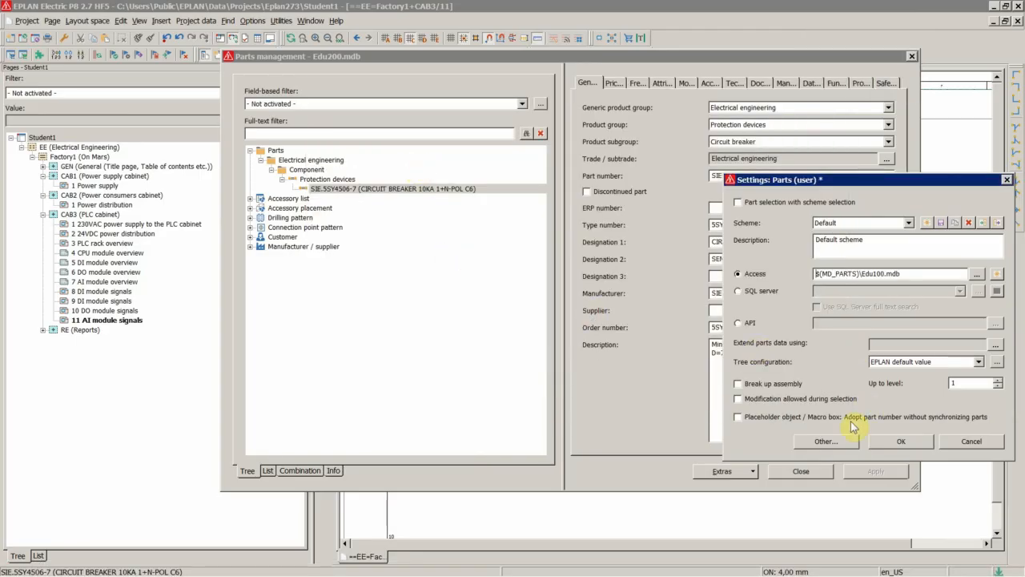
{"action": "left_click", "coordinate": [903, 442]}
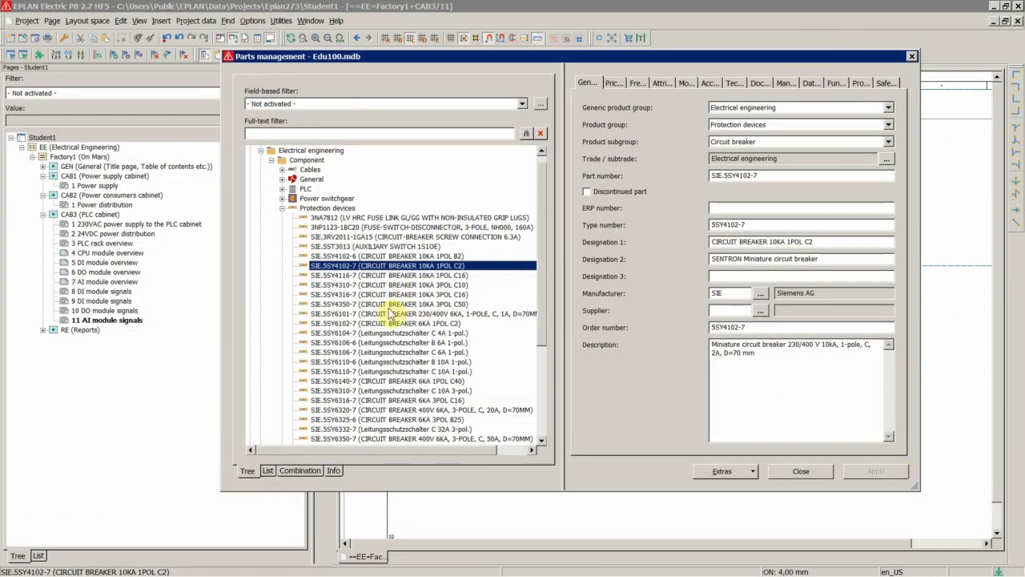
Collapse Protection devices, expand Cables and select the cable parts LAPP.0032430 through LAPP.0032436.
{"action": "double_click", "coordinate": [317, 208]}
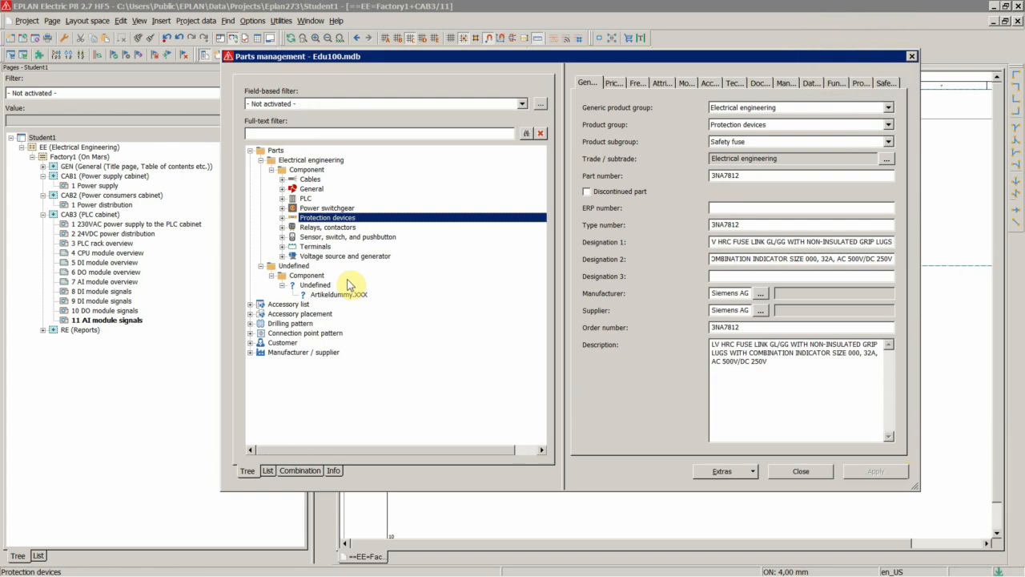
{"action": "left_click", "coordinate": [332, 228]}
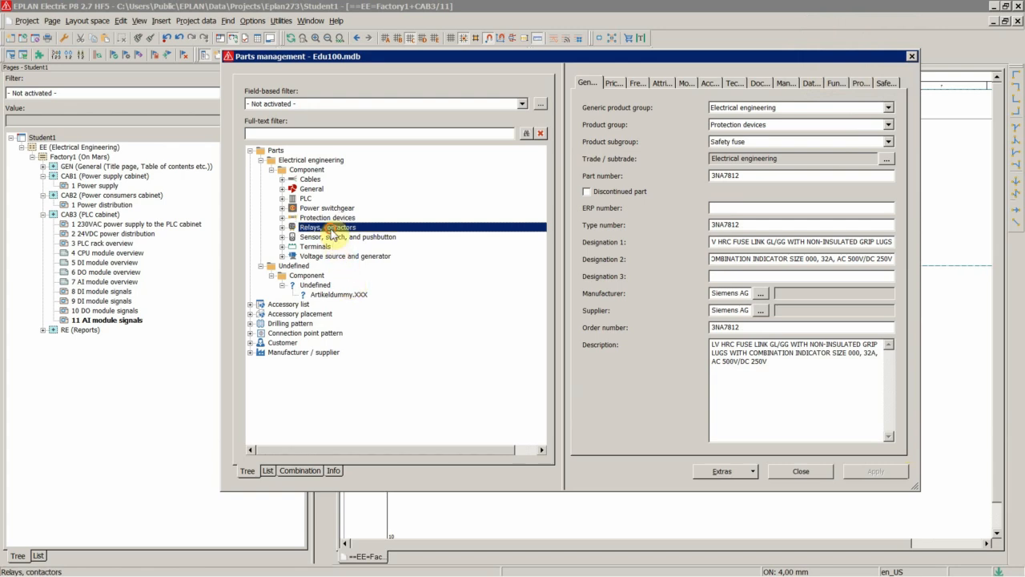
{"action": "double_click", "coordinate": [309, 179]}
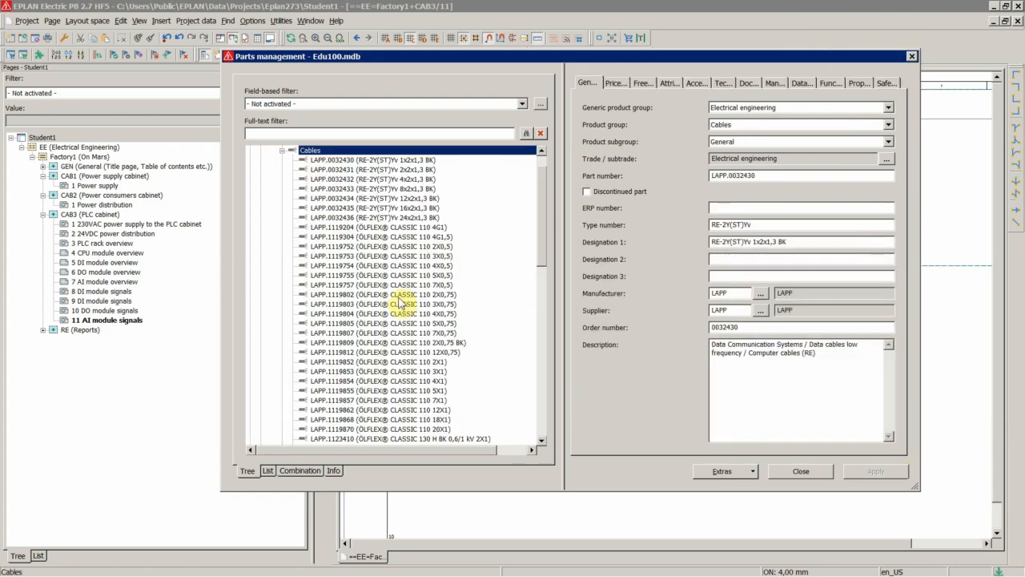
{"action": "left_click", "coordinate": [359, 162]}
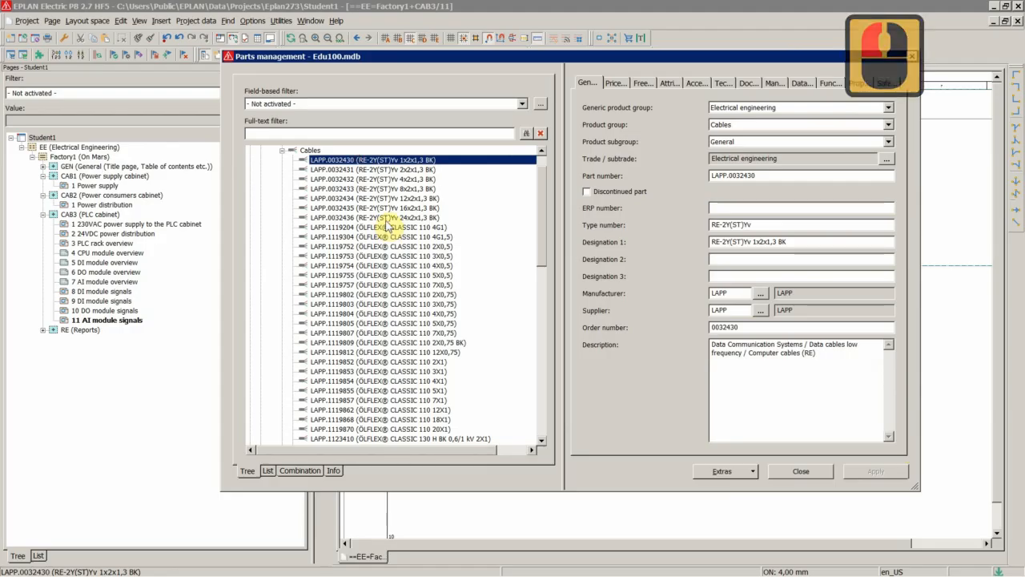
{"action": "left_click", "coordinate": [384, 218], "text": "shift"}
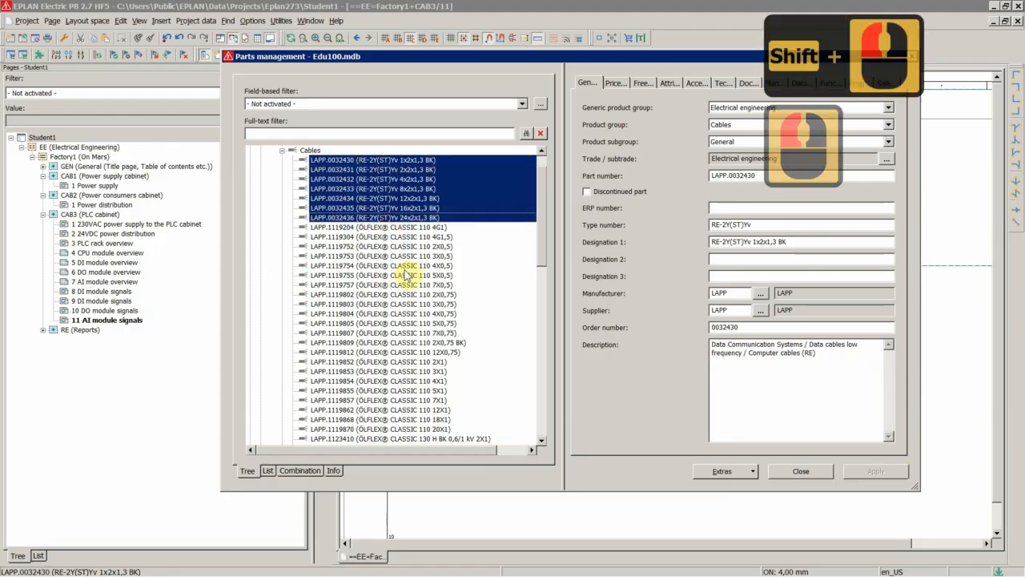
Export the selected LAPP cables as one XML file named Eduparts.xml, overwriting the existing file.
{"action": "right_click", "coordinate": [383, 195]}
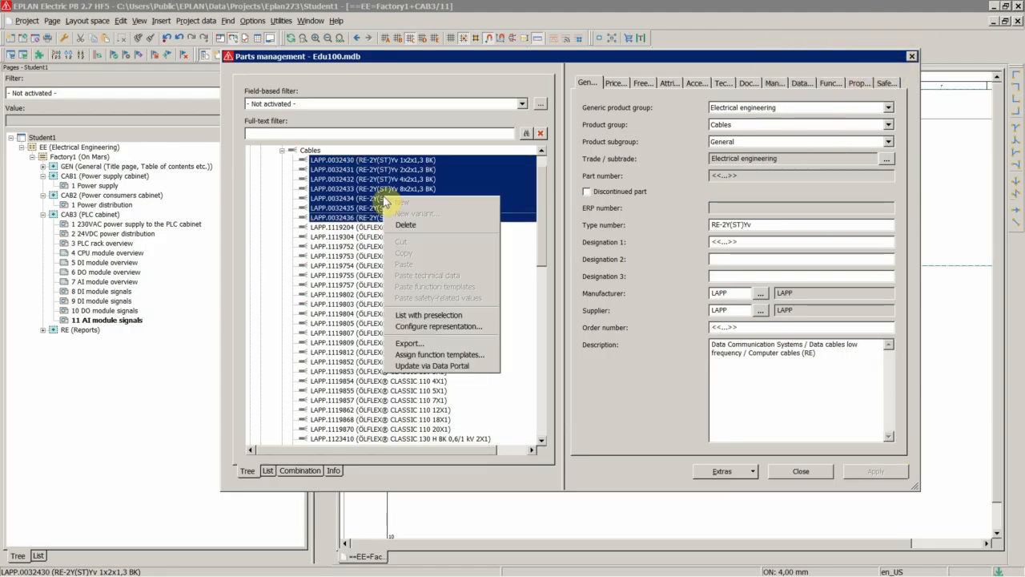
{"action": "left_click", "coordinate": [408, 344]}
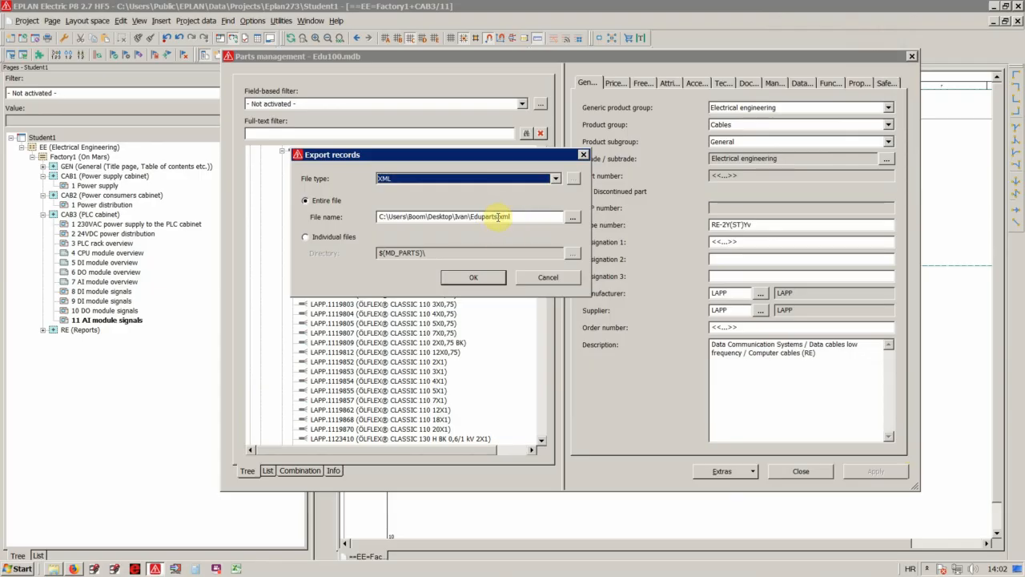
{"action": "left_click", "coordinate": [466, 272]}
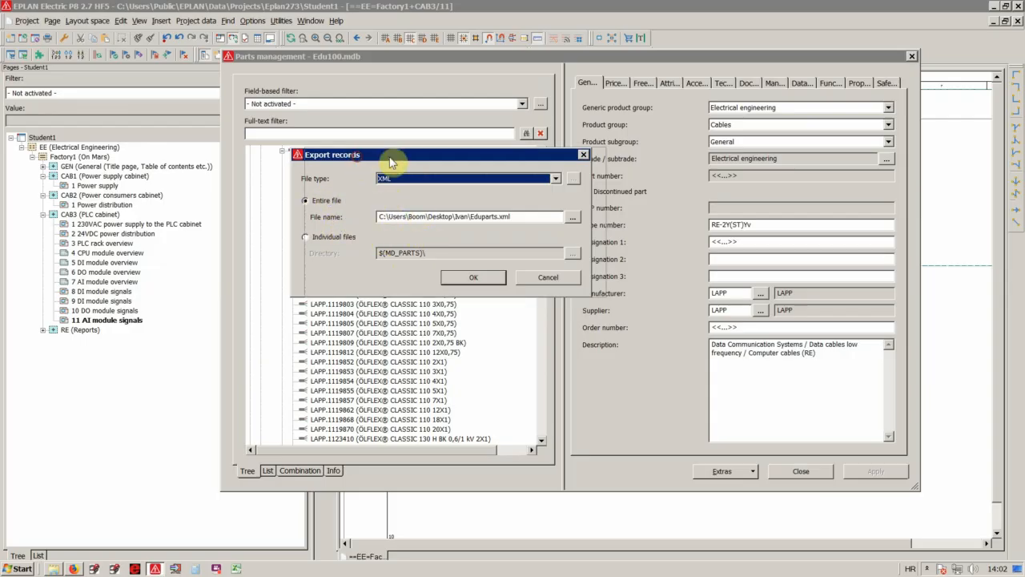
{"action": "left_click_drag", "start_coordinate": [393, 157], "coordinate": [510, 156]}
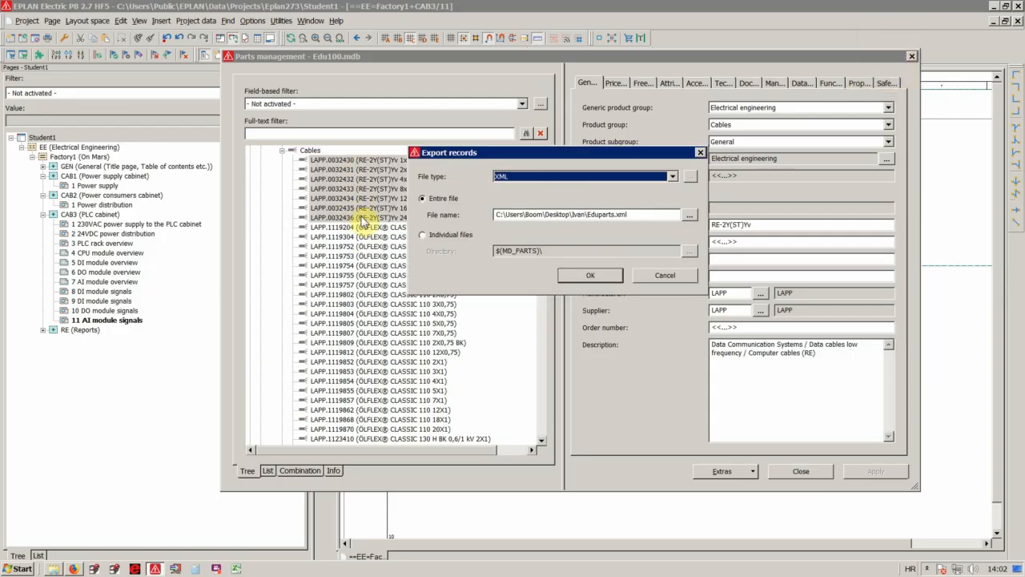
{"action": "left_click_drag", "start_coordinate": [521, 157], "coordinate": [363, 157]}
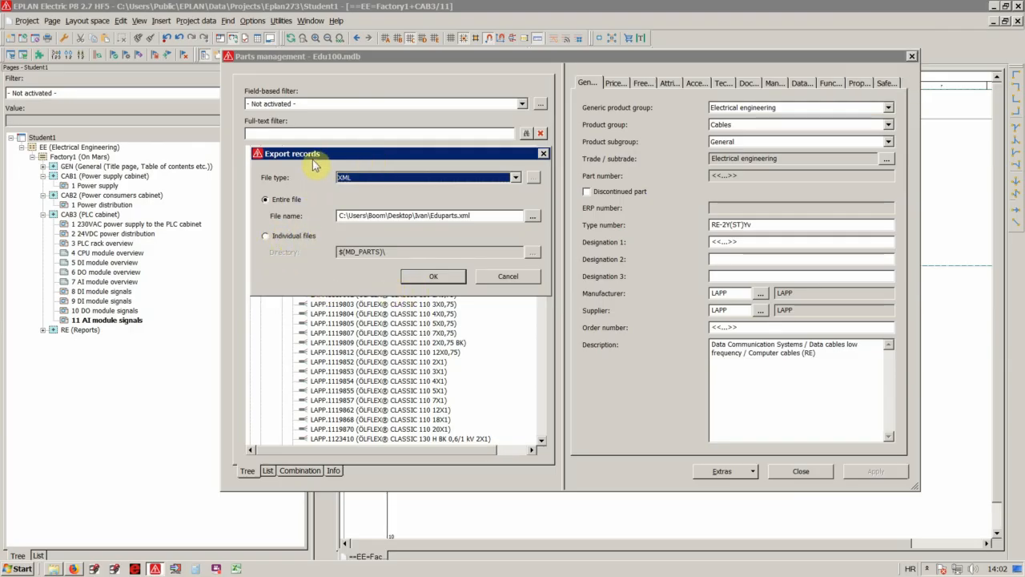
{"action": "mouse_move", "coordinate": [313, 160]}
{"action": "left_mouse_down"}
{"action": "mouse_move", "coordinate": [482, 163]}
{"action": "mouse_move", "coordinate": [331, 155]}
{"action": "left_mouse_up"}
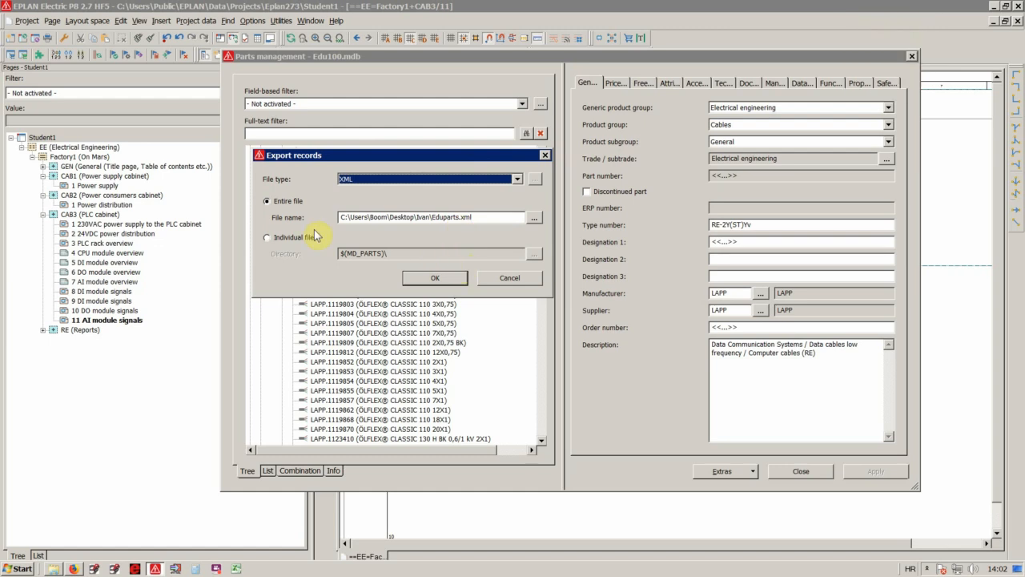
{"action": "left_click", "coordinate": [433, 278]}
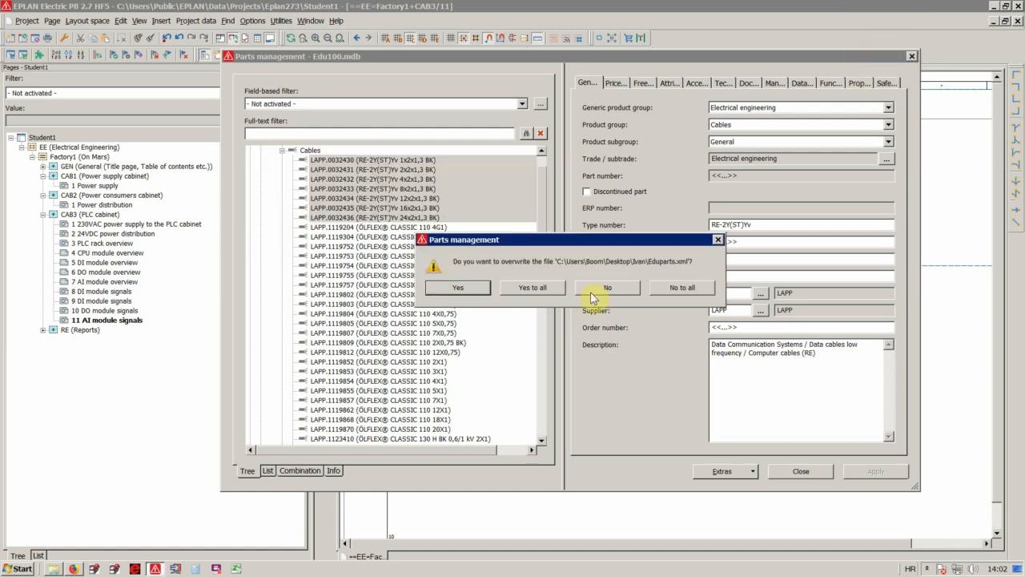
{"action": "left_click", "coordinate": [534, 288]}
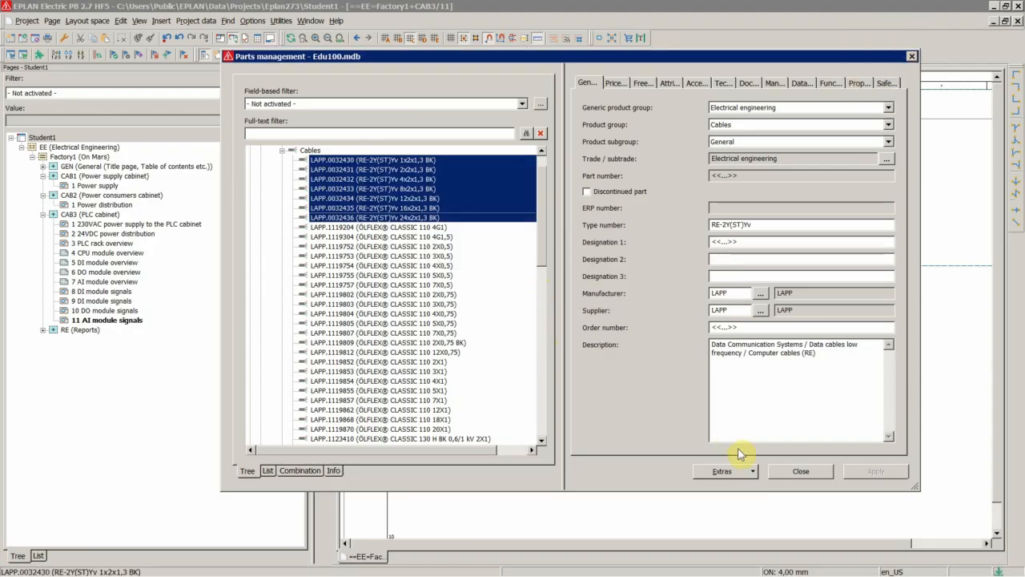
Change the Access parts database in the parts settings to Edu200.mdb and open the import of records.
{"action": "left_click", "coordinate": [732, 473]}
{"action": "left_click", "coordinate": [733, 533]}
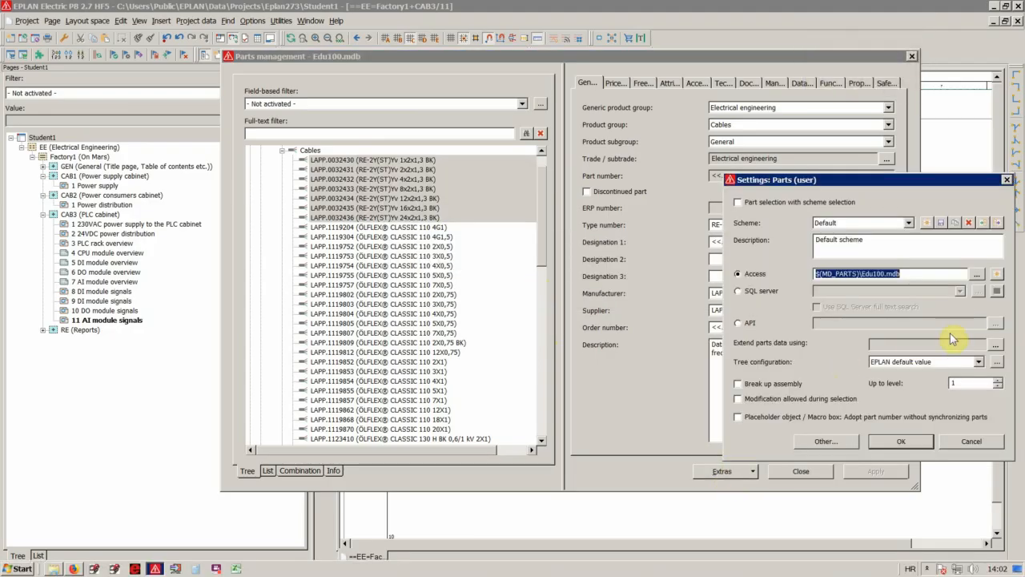
{"action": "left_click", "coordinate": [977, 274]}
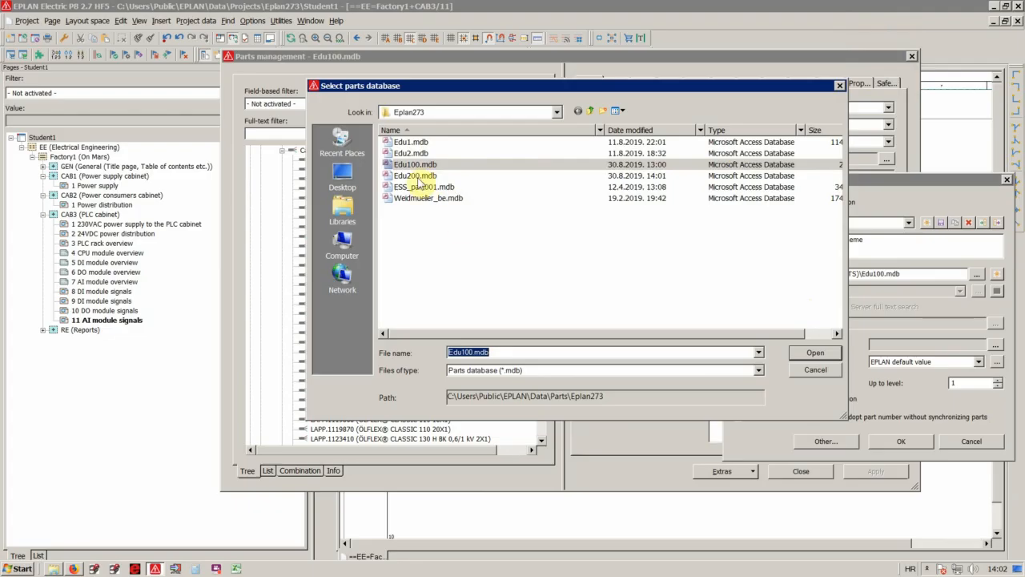
{"action": "double_click", "coordinate": [418, 176]}
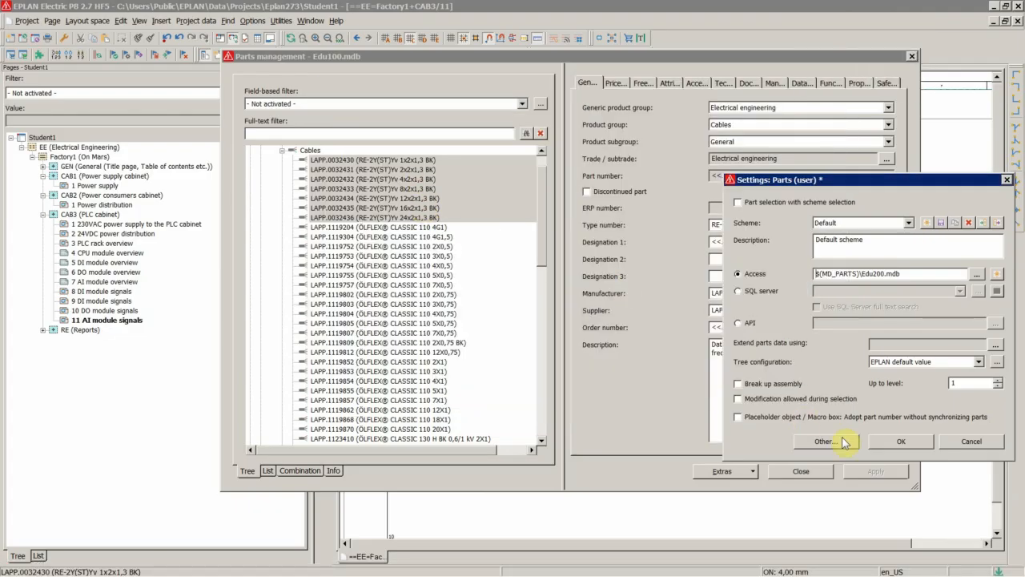
{"action": "left_click", "coordinate": [897, 443]}
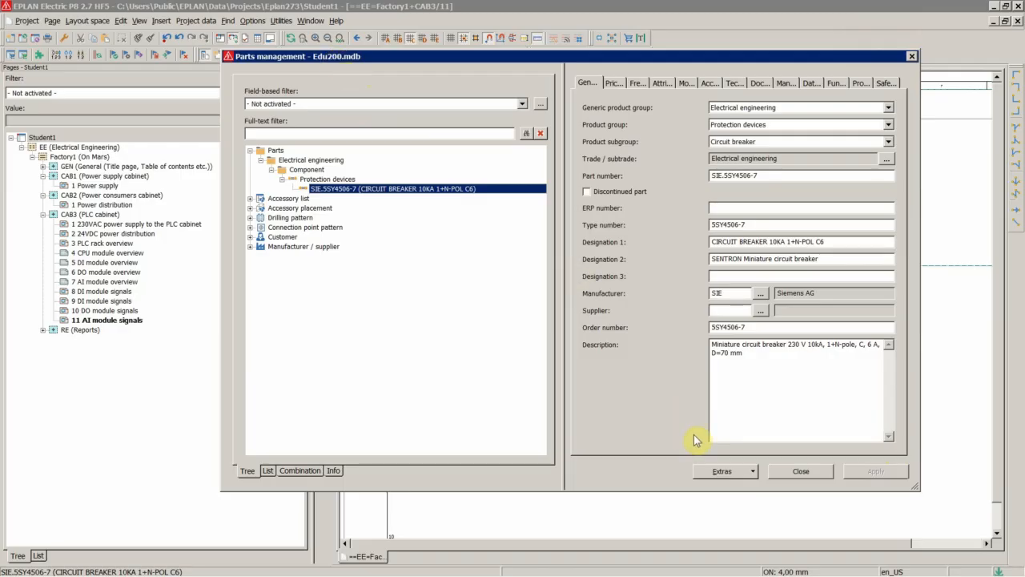
{"action": "left_click", "coordinate": [720, 471]}
{"action": "left_click", "coordinate": [718, 358]}
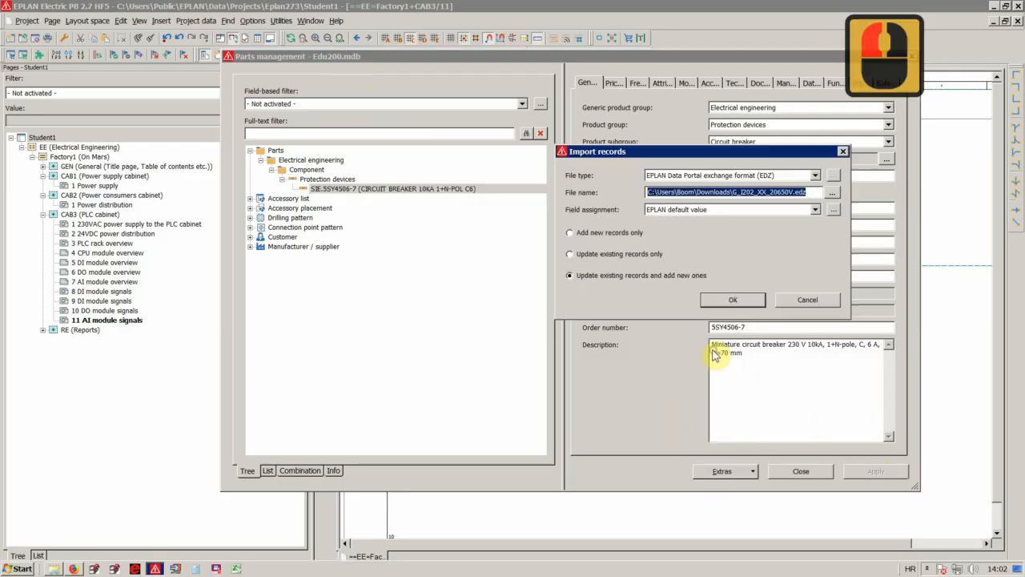
{"action": "left_click", "coordinate": [833, 194]}
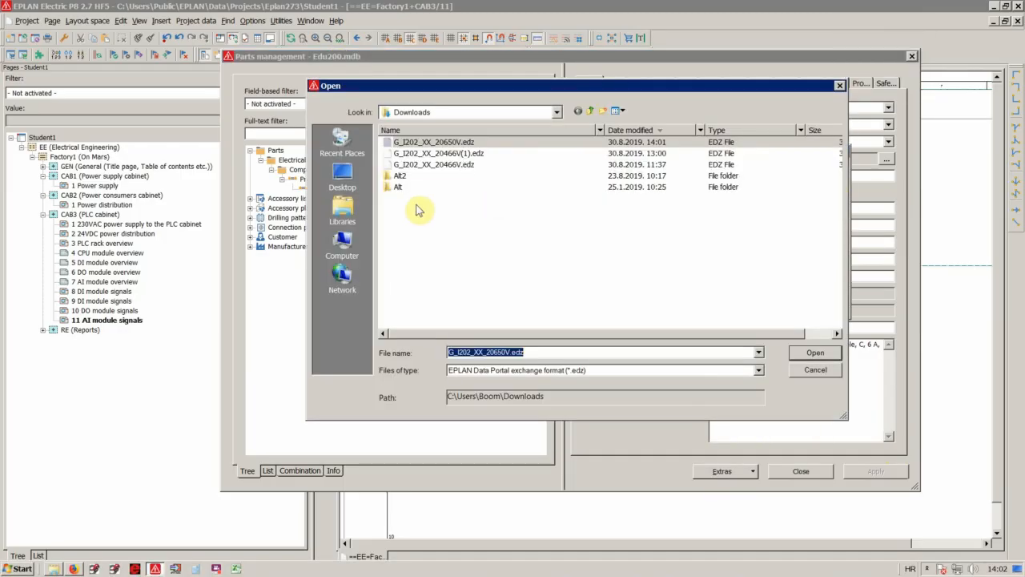
{"action": "left_click", "coordinate": [341, 178]}
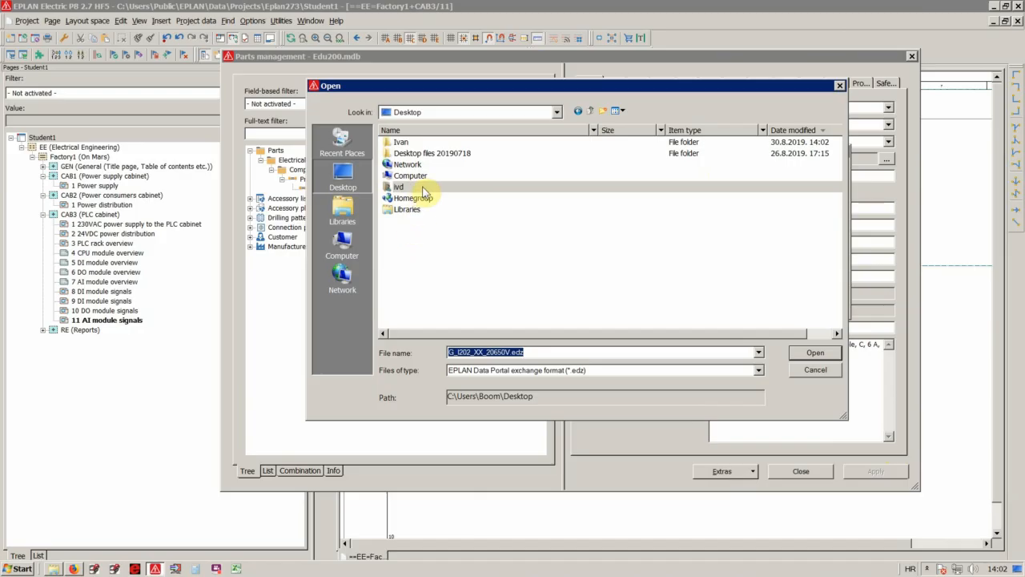
{"action": "double_click", "coordinate": [405, 152]}
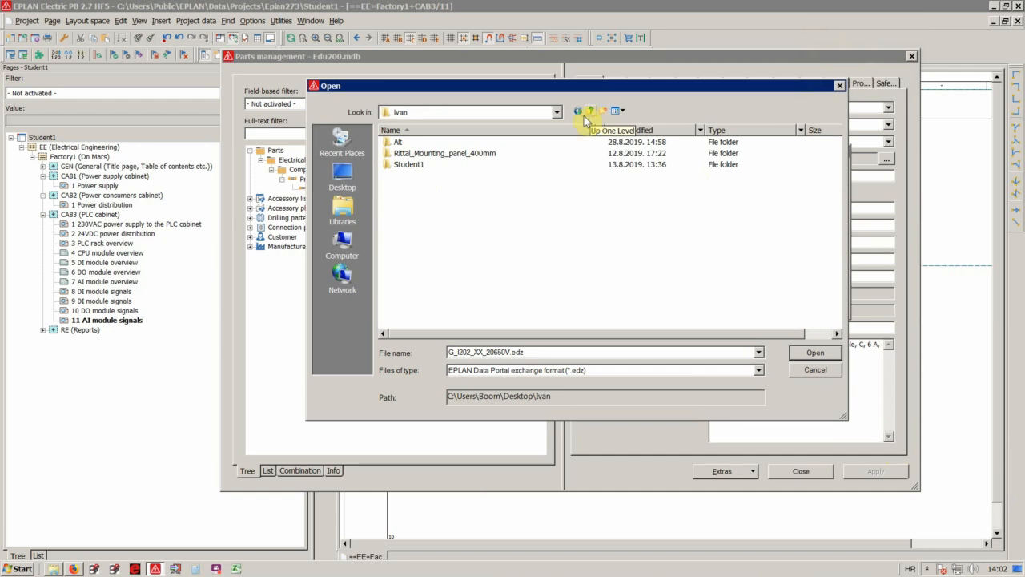
{"action": "double_click", "coordinate": [409, 166]}
{"action": "left_click", "coordinate": [589, 111]}
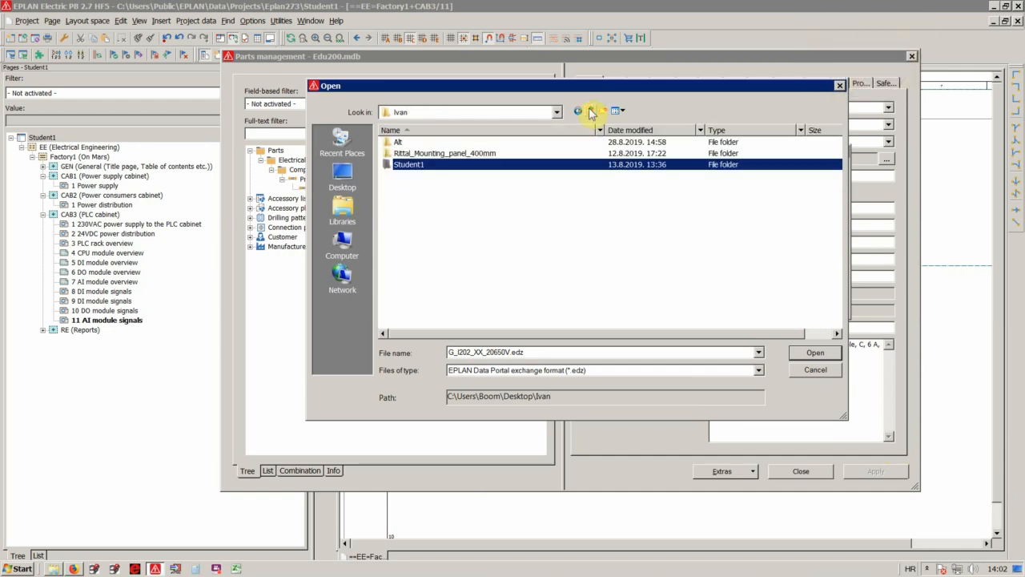
{"action": "left_click", "coordinate": [589, 110]}
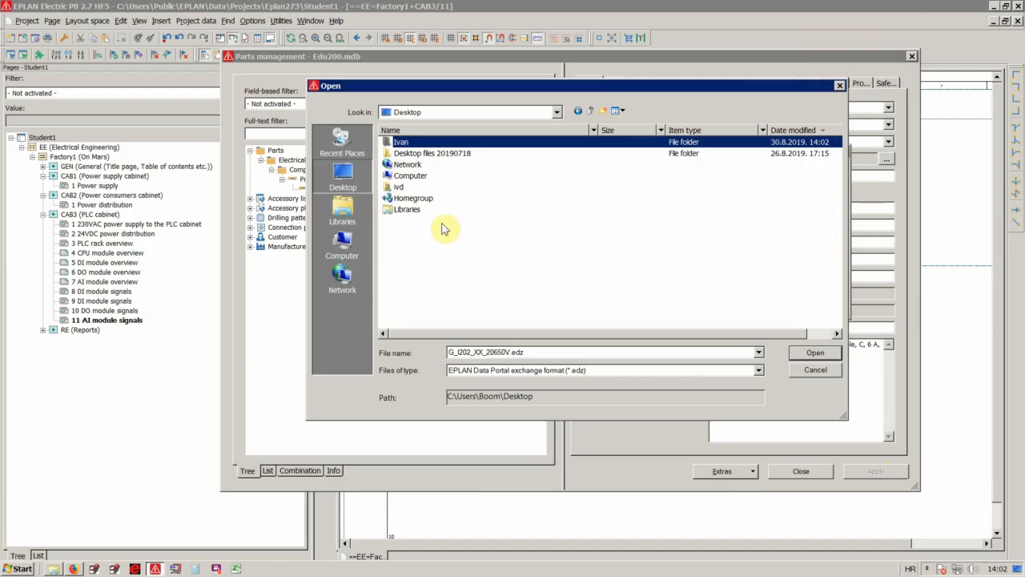
{"action": "left_click", "coordinate": [418, 157]}
{"action": "double_click", "coordinate": [421, 160]}
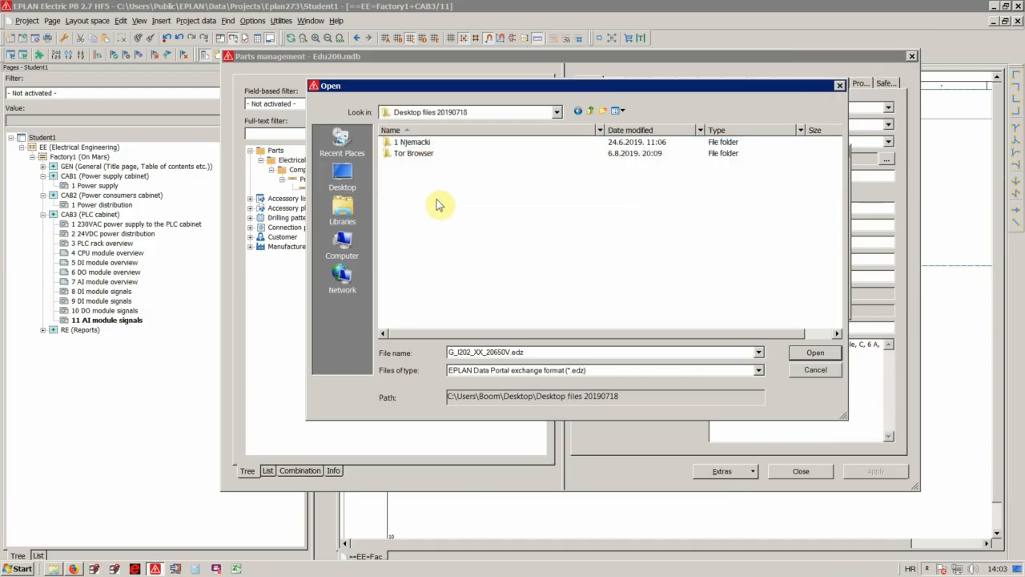
{"action": "left_click", "coordinate": [589, 110]}
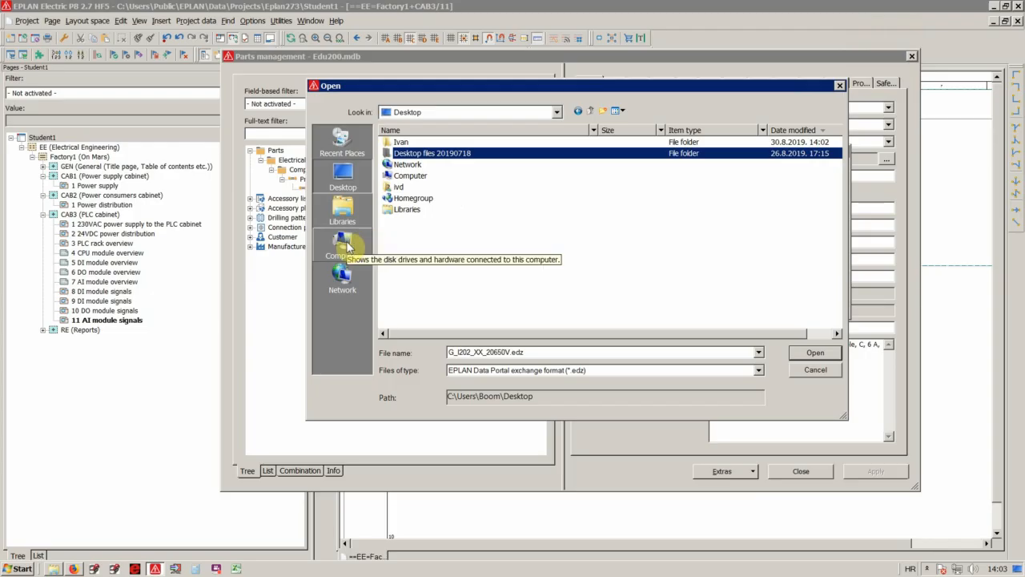
{"action": "left_click", "coordinate": [801, 370]}
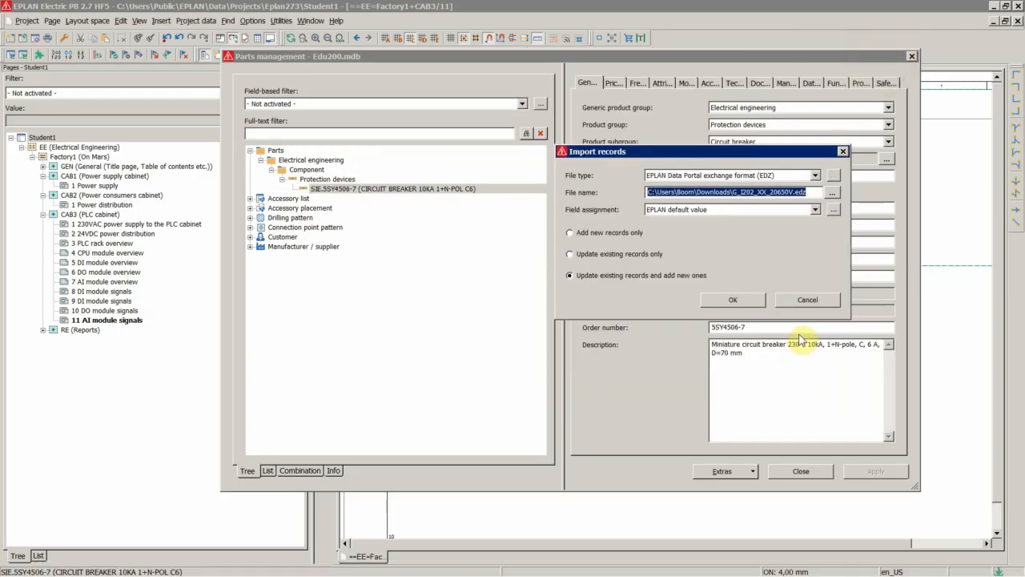
Set the import file type to XML and import Eduparts.xml from the desktop subfolder, updating existing records and adding new ones.
{"action": "left_click", "coordinate": [731, 175]}
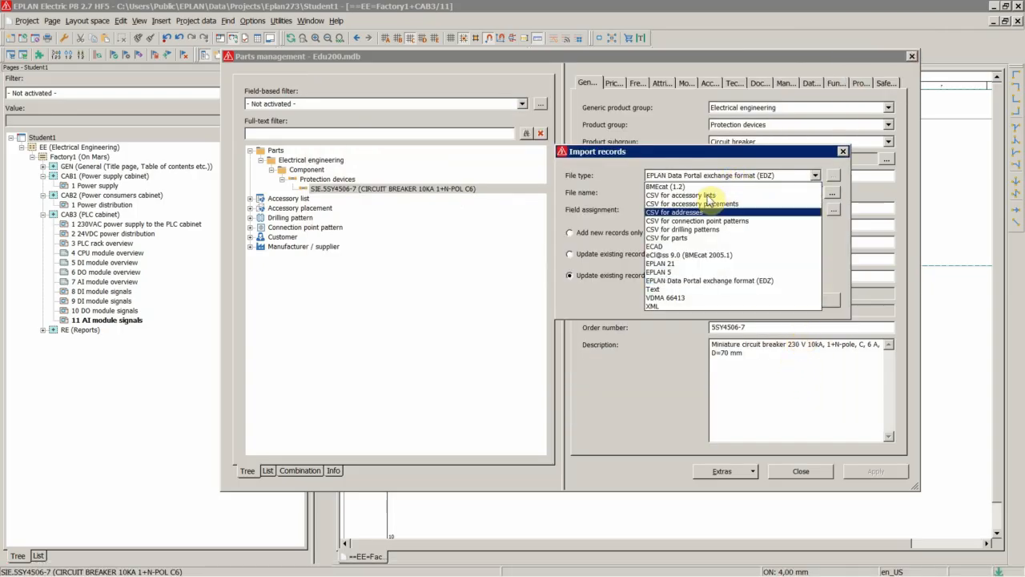
{"action": "left_click", "coordinate": [656, 307]}
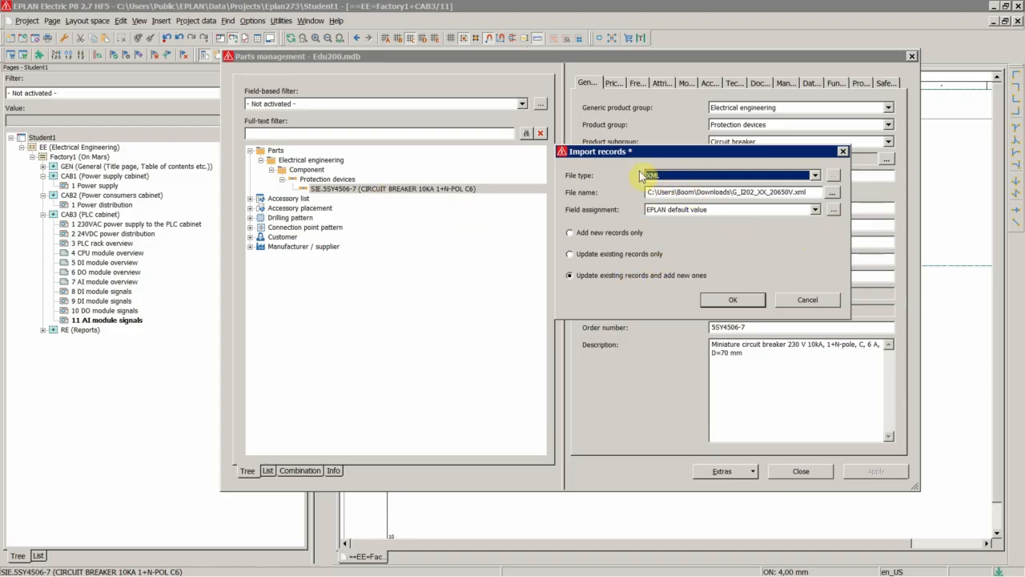
{"action": "left_click", "coordinate": [832, 194]}
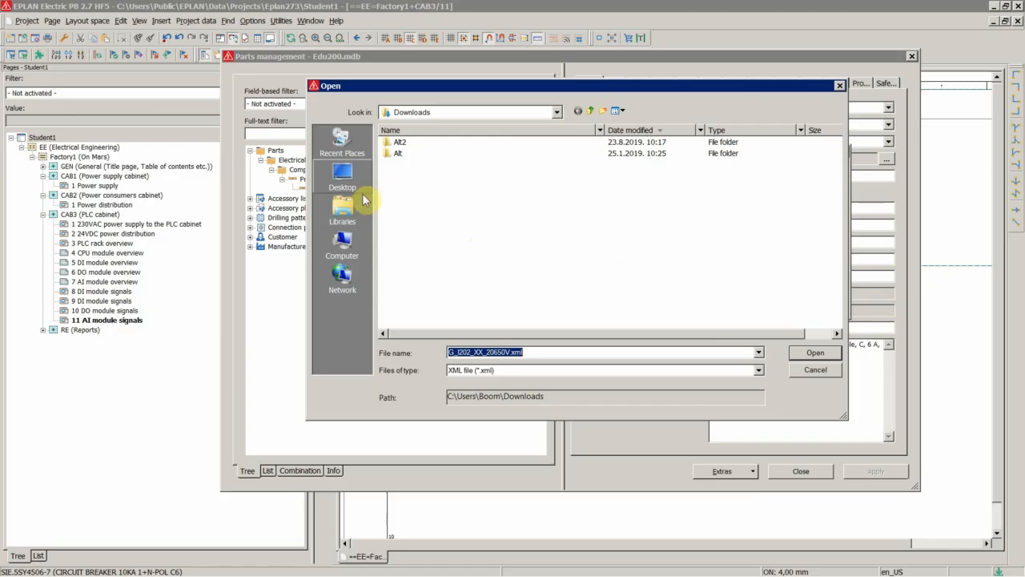
{"action": "left_click", "coordinate": [343, 180]}
{"action": "double_click", "coordinate": [399, 142]}
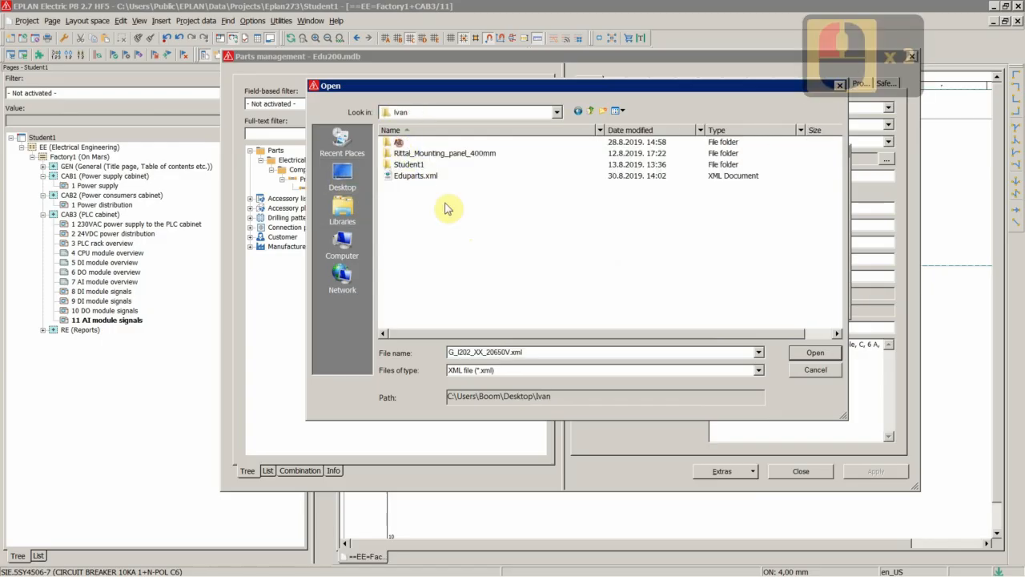
{"action": "left_click", "coordinate": [421, 177]}
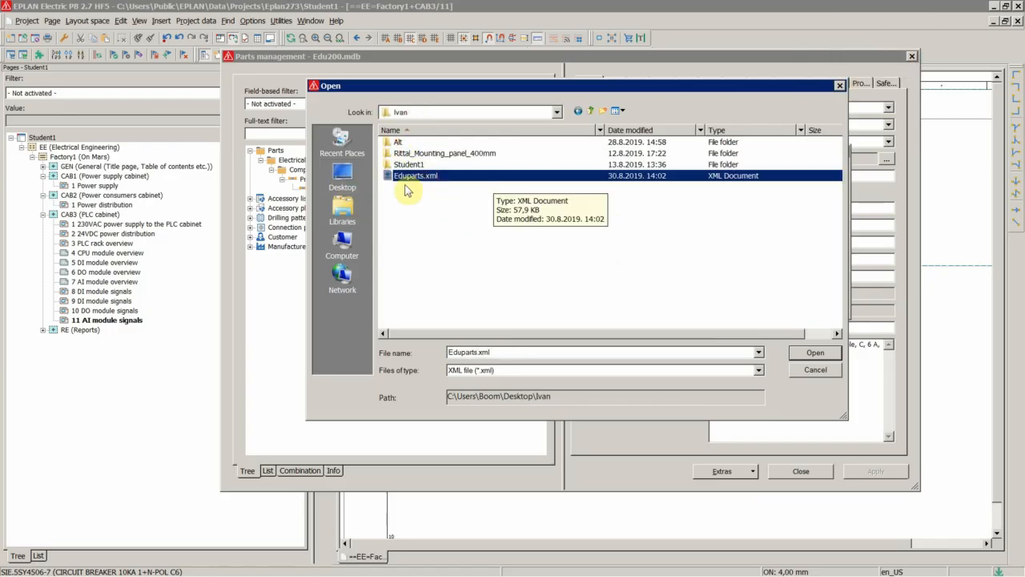
{"action": "left_click", "coordinate": [814, 355]}
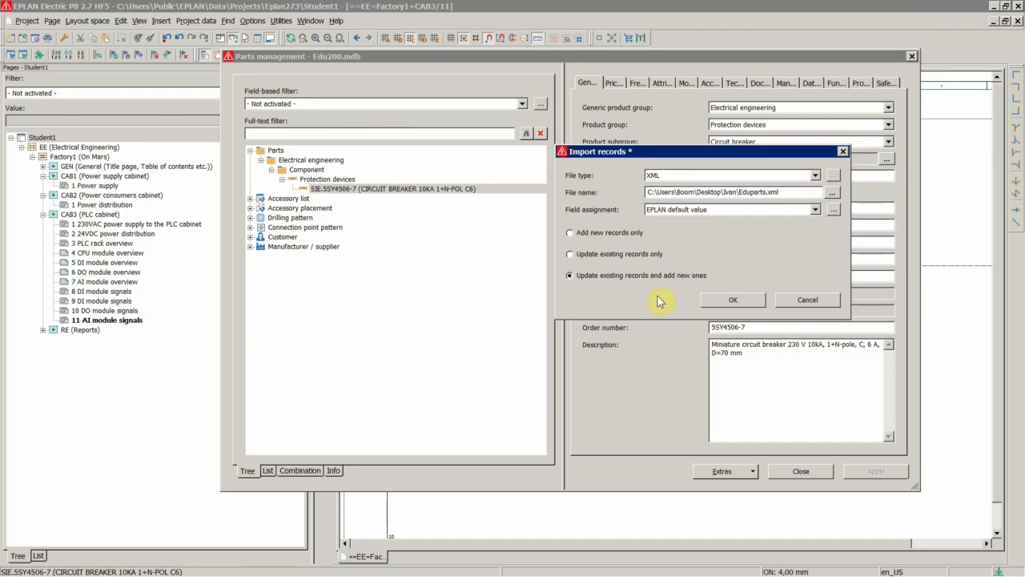
{"action": "left_click", "coordinate": [725, 299]}
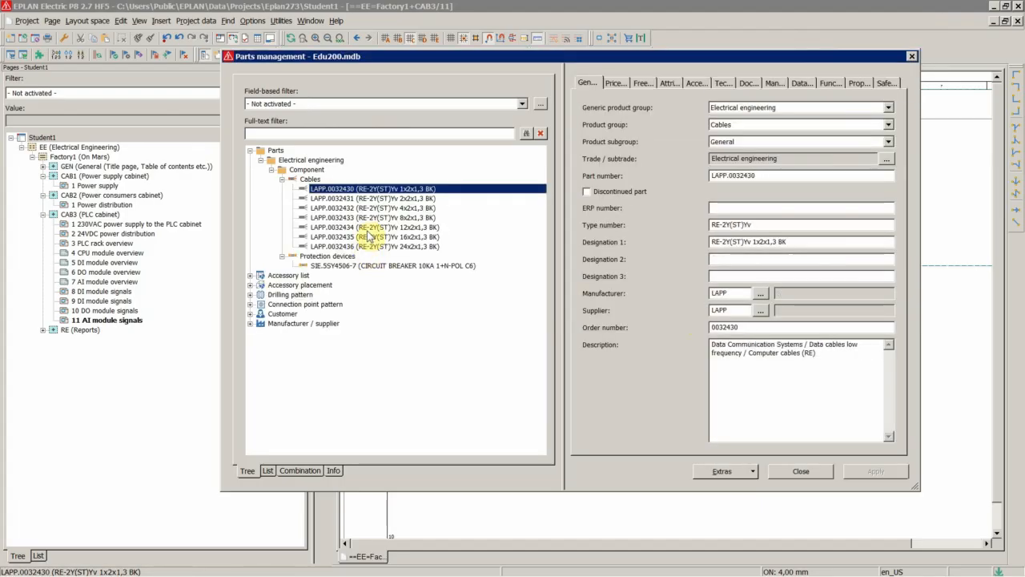